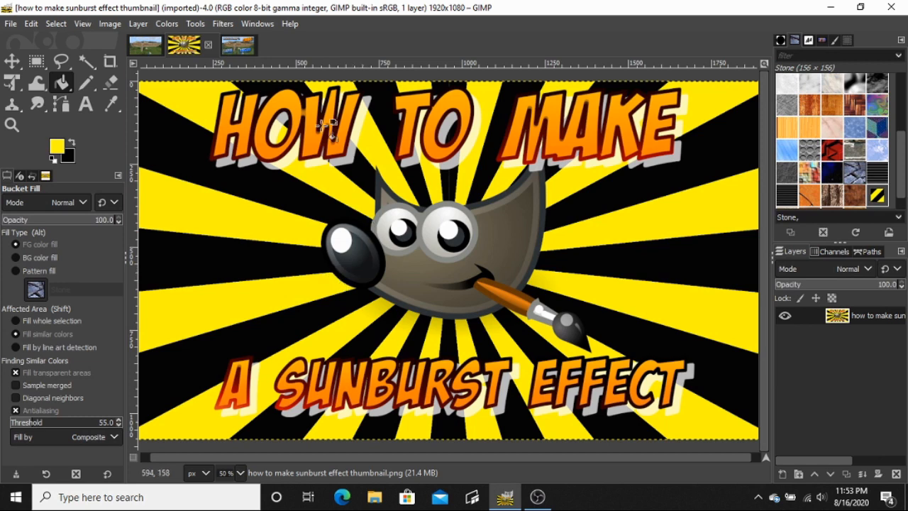
Step: View the airship thumbnail image and return to the sunburst thumbnail
click(229, 46)
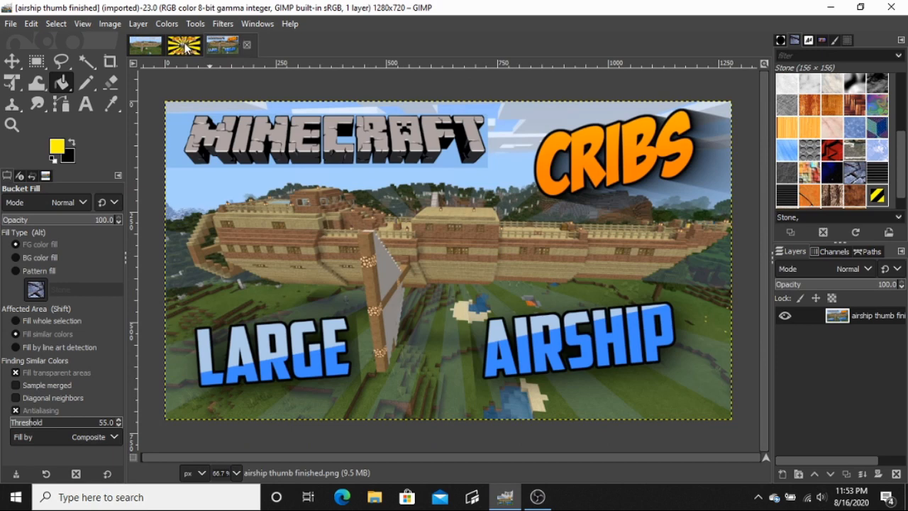
click(185, 46)
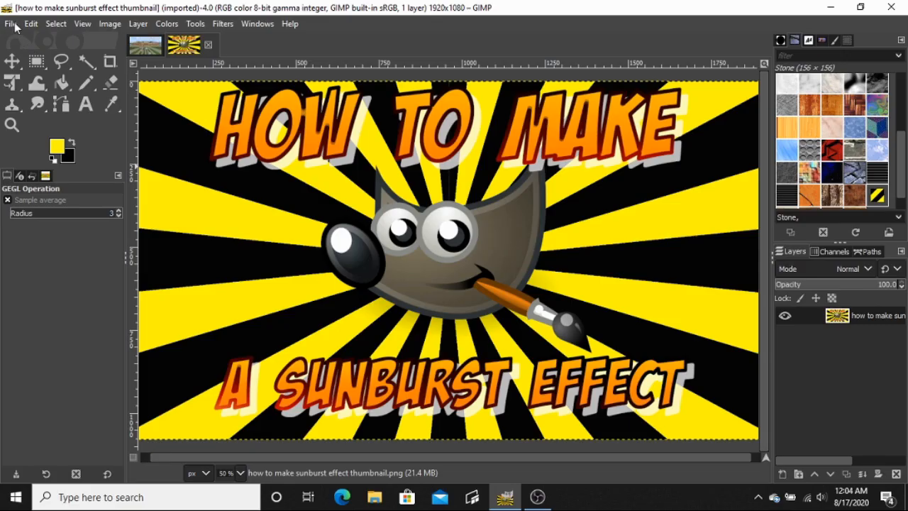
Step: Create a new 1920 × 1080 px image filled with transparency
click(14, 25)
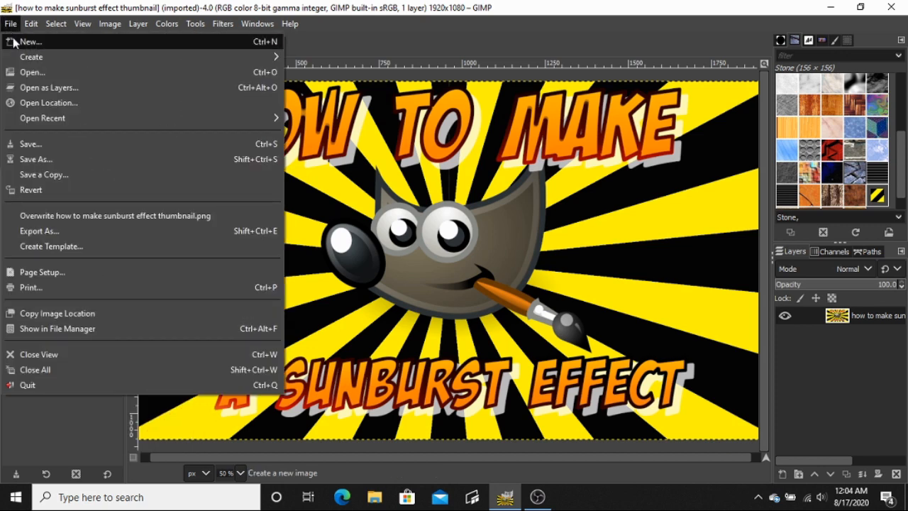
click(14, 41)
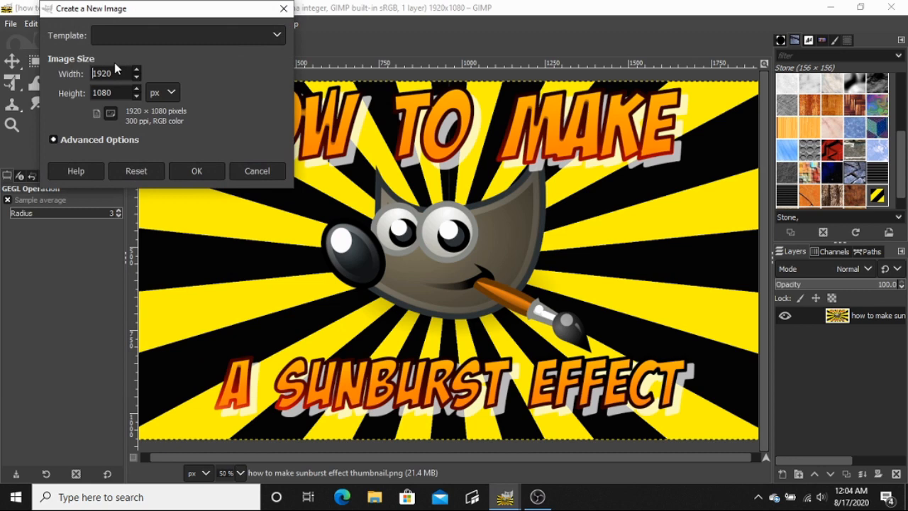
click(87, 141)
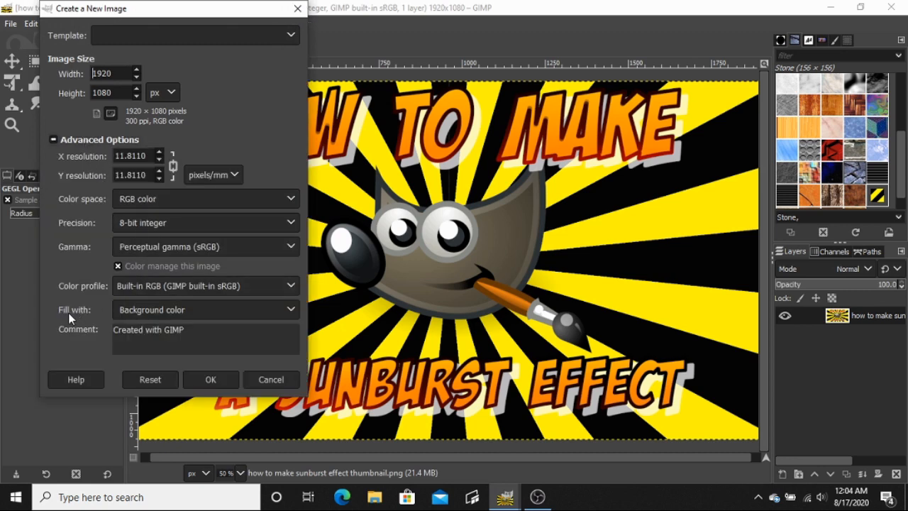
click(171, 312)
click(148, 375)
click(199, 380)
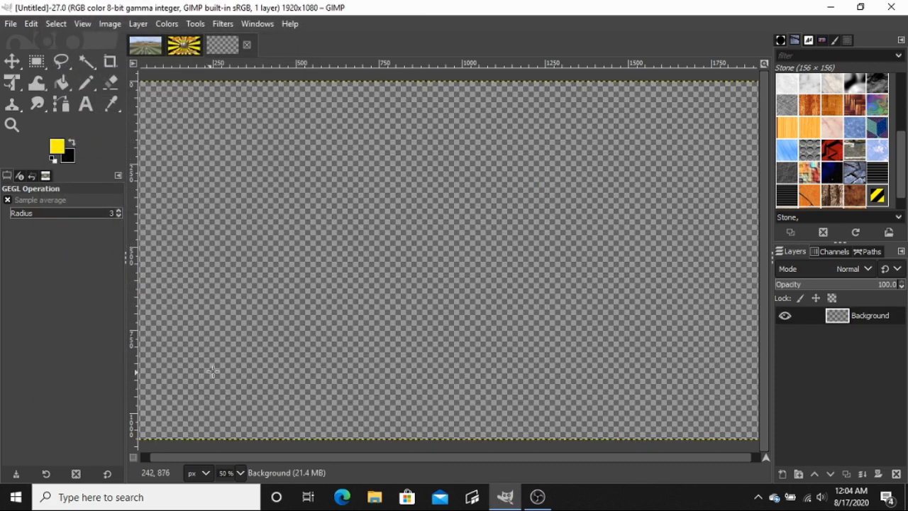
Step: Find the Blinds filter and apply it with vertical orientation, displacement 62 and 16 segments
click(85, 26)
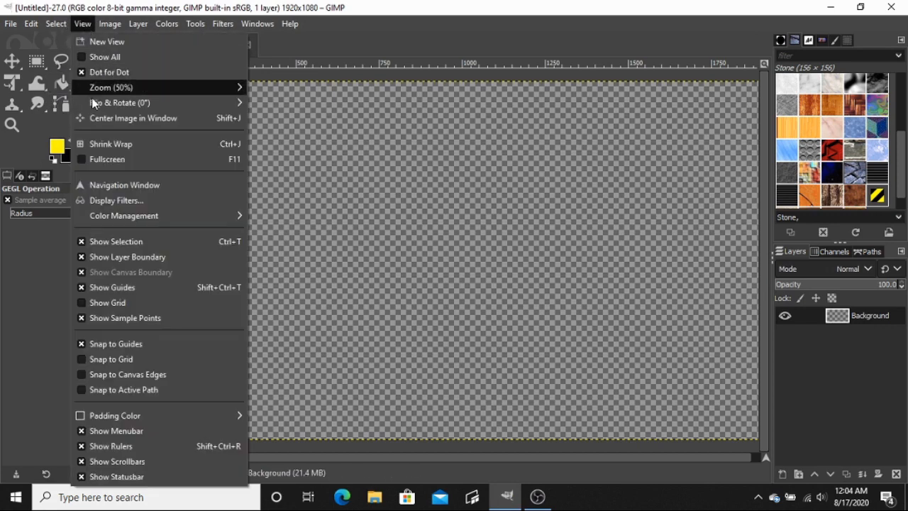
mouse_move(126, 88)
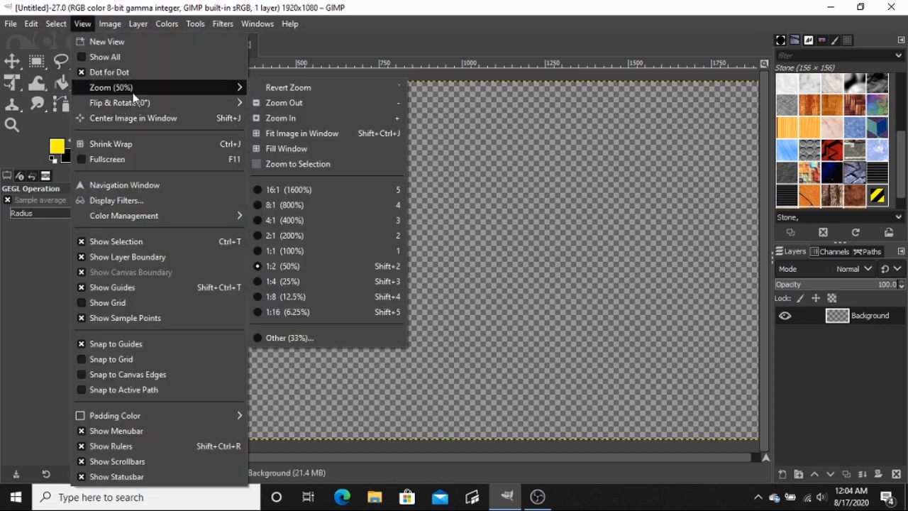
click(273, 103)
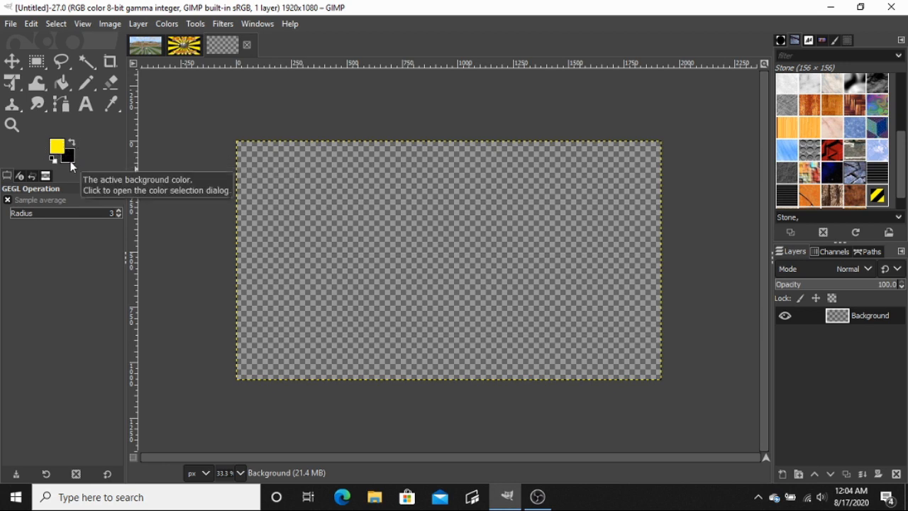
click(291, 28)
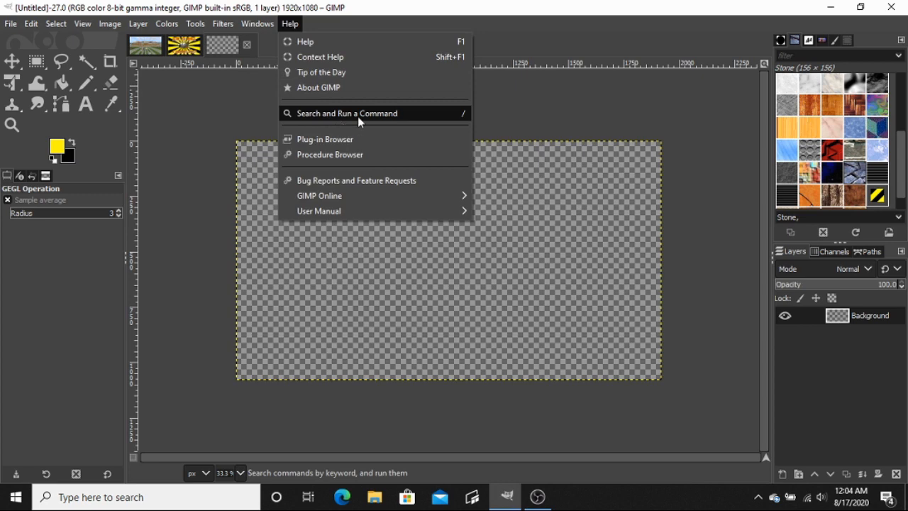
click(396, 124)
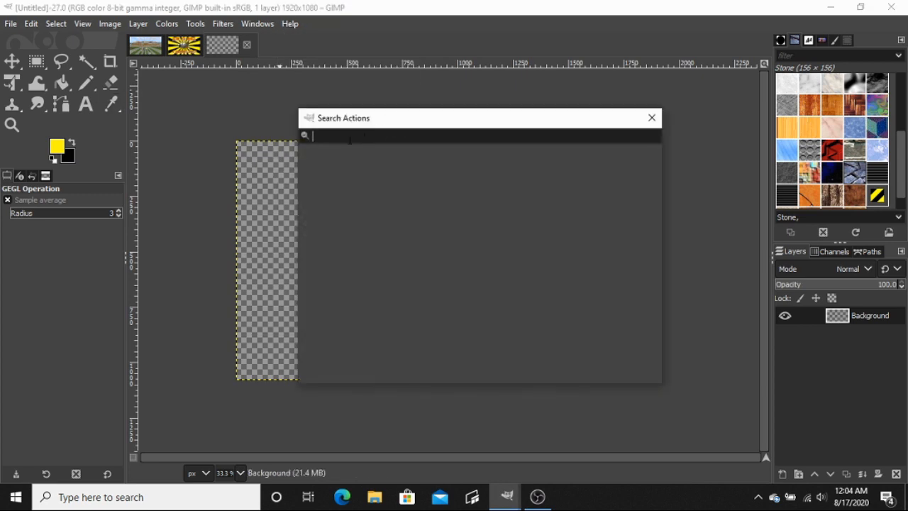
text(b)
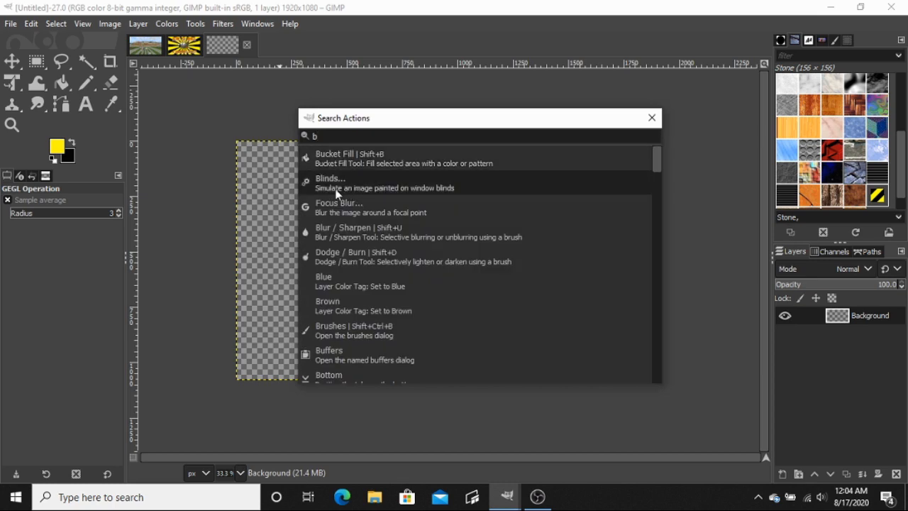
key(Escape)
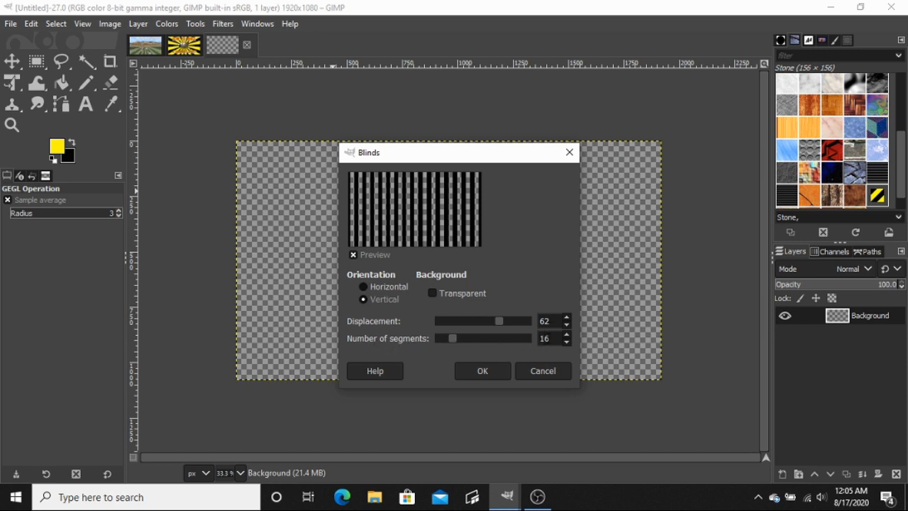
click(481, 372)
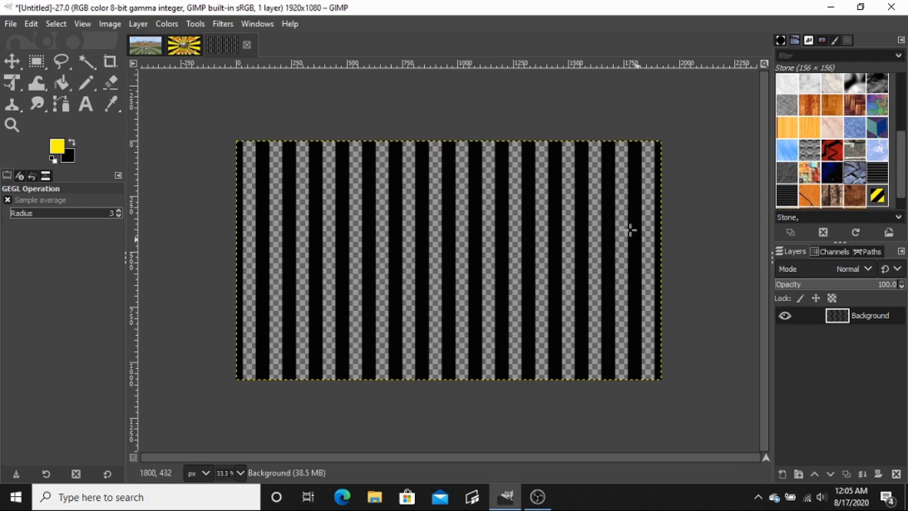
Step: Bend the vertical stripes into a full-canvas sunburst using the Polar Coordinates filter with a circle depth of 0 percent
click(227, 23)
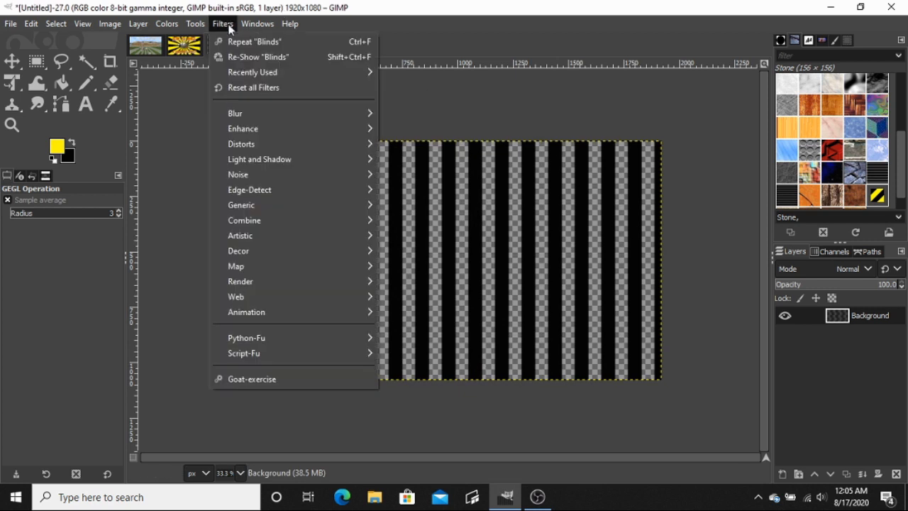
mouse_move(281, 147)
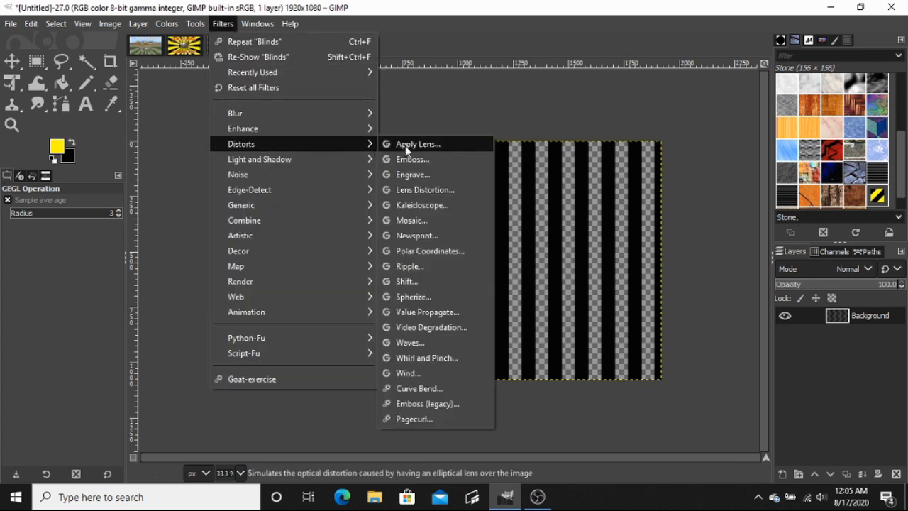
click(437, 252)
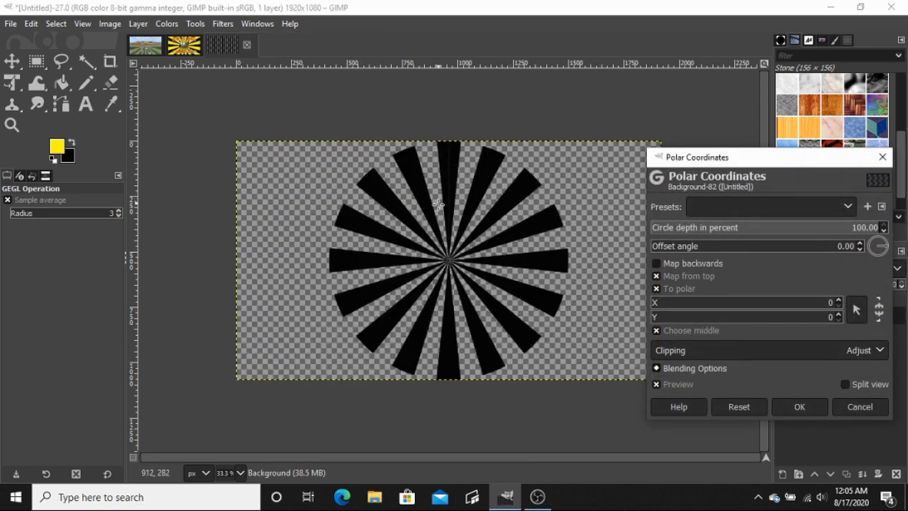
drag(757, 154, 773, 138)
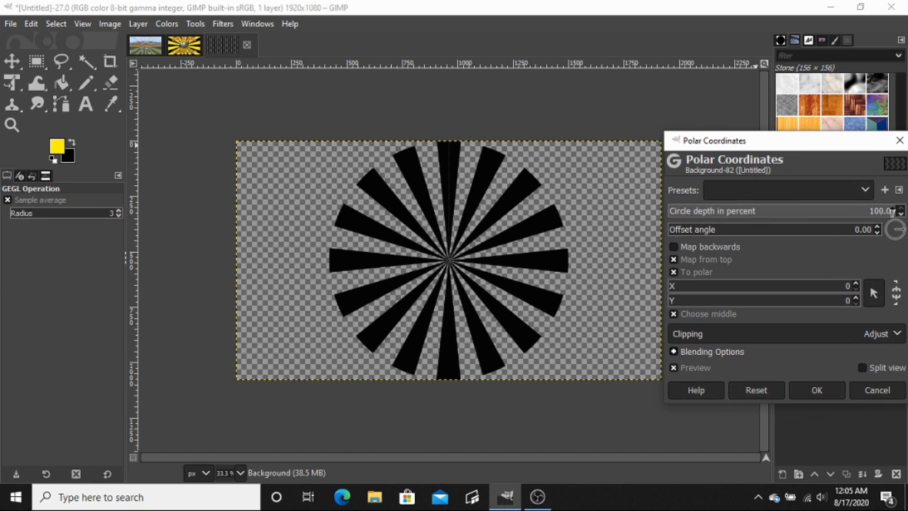
drag(894, 211, 667, 222)
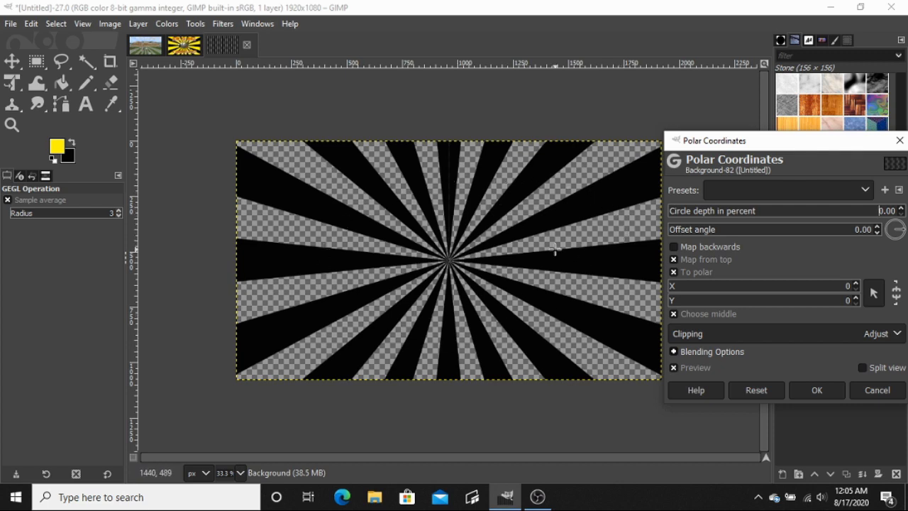
click(816, 391)
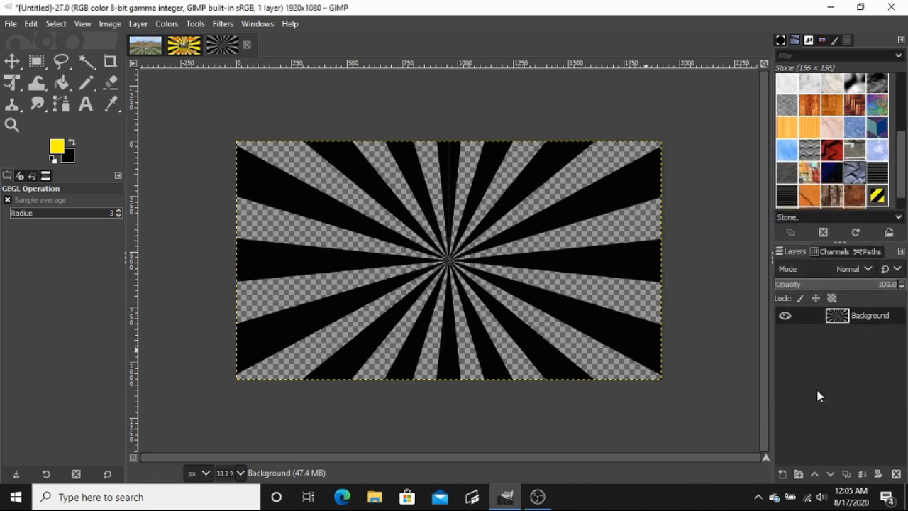
Step: Bucket-fill all the transparent rays of the sunburst with the yellow foreground color
click(62, 85)
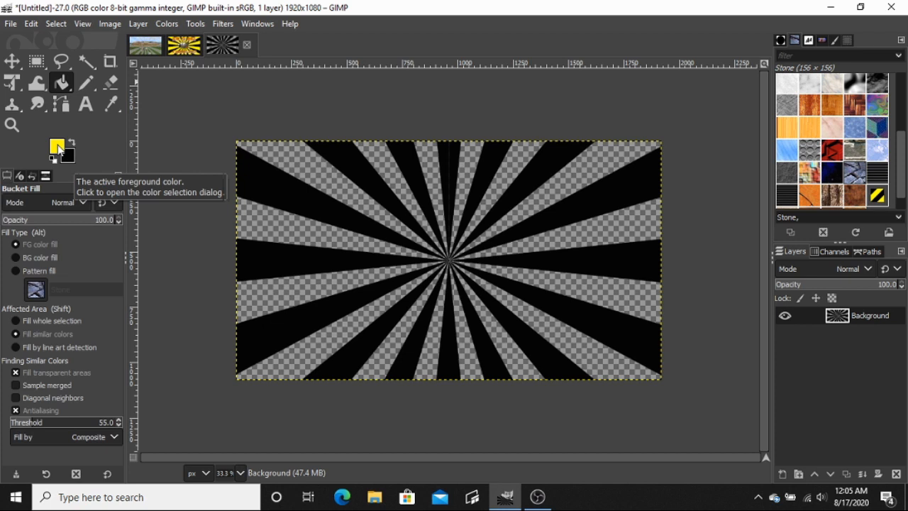
click(296, 155)
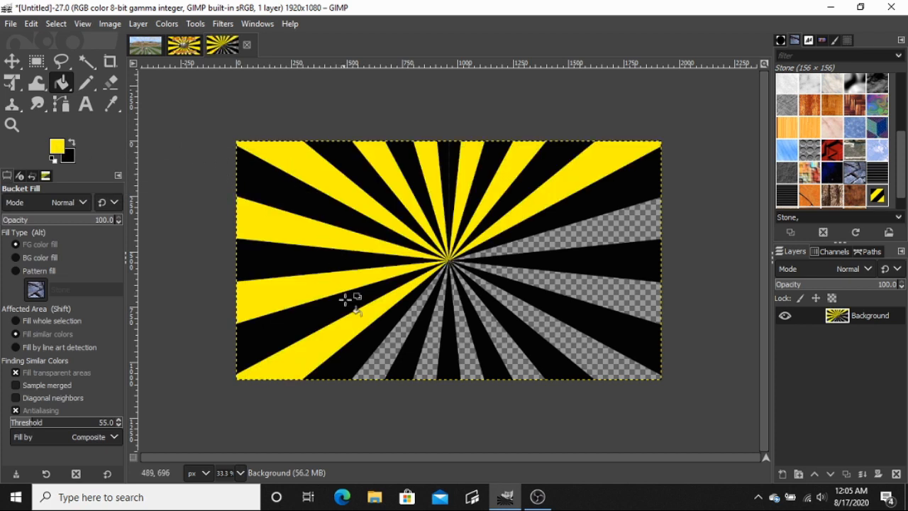
click(400, 346)
click(431, 356)
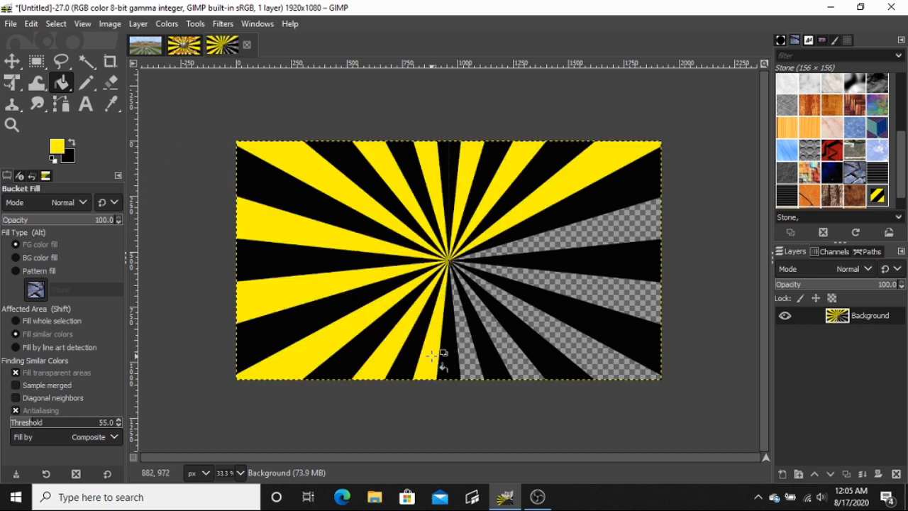
click(476, 353)
click(522, 345)
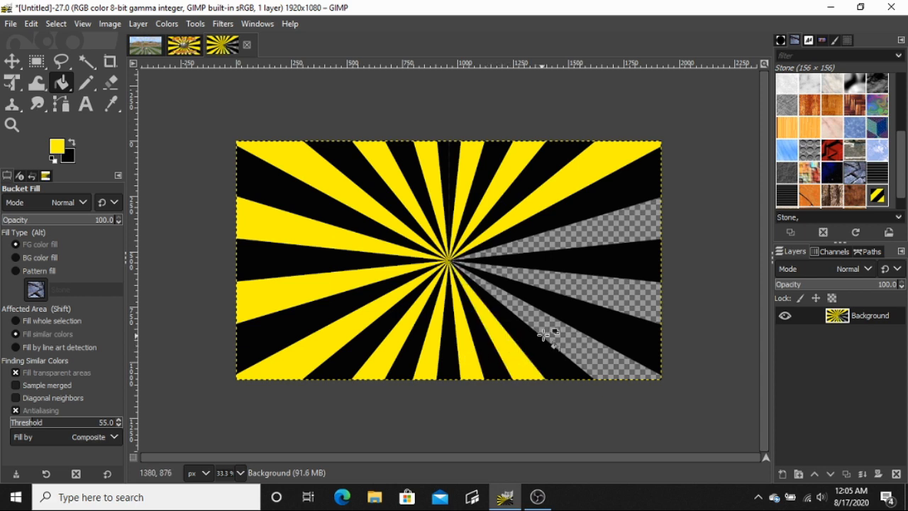
click(544, 335)
click(602, 290)
click(604, 305)
click(610, 228)
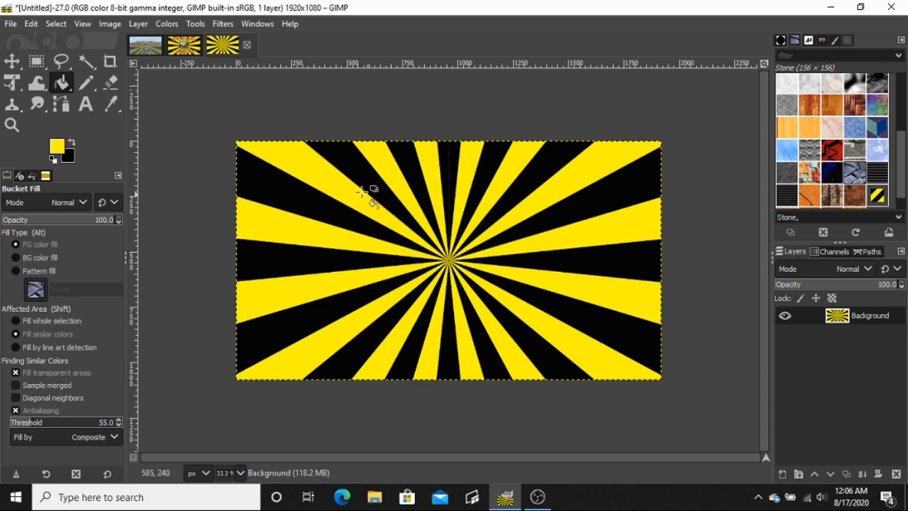
Step: Add a new 1920 × 1080 px layer filled with transparency above the sunburst
click(12, 61)
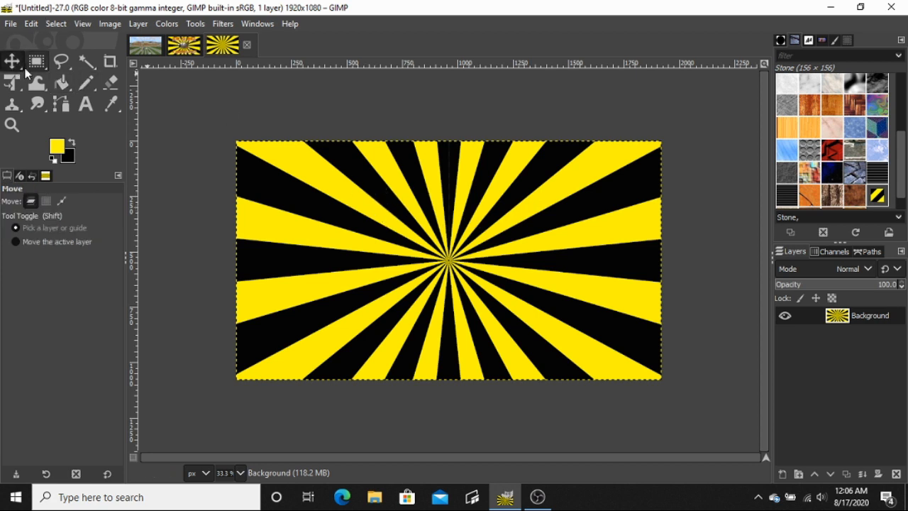
click(142, 26)
click(157, 46)
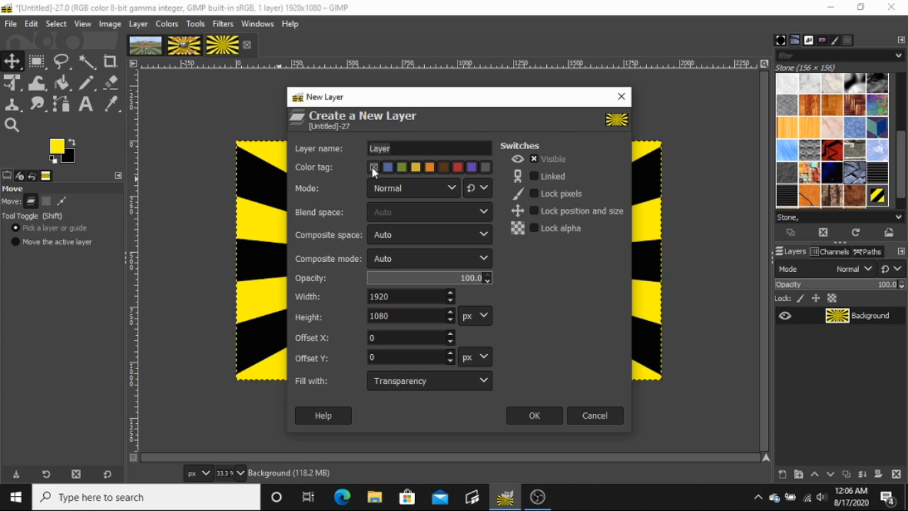
click(534, 419)
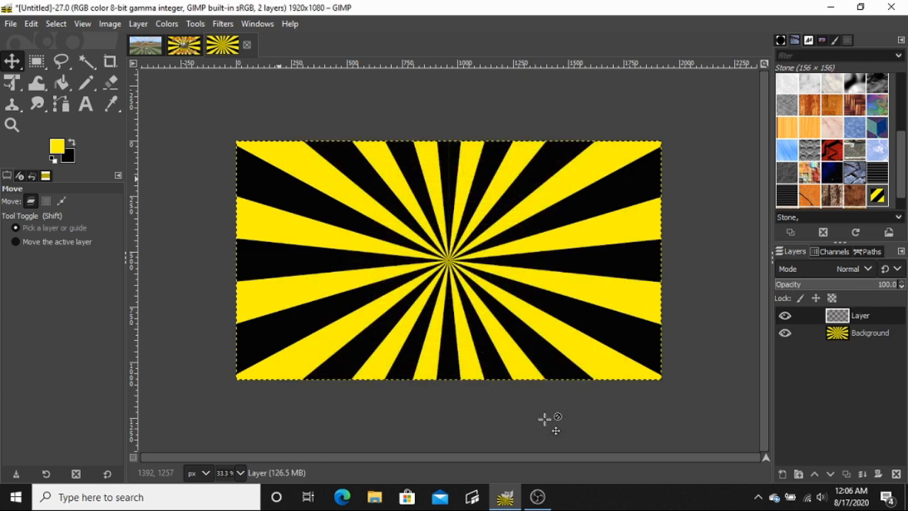
Step: Fill the new empty layer with the Stone pattern using Bucket Fill
click(66, 85)
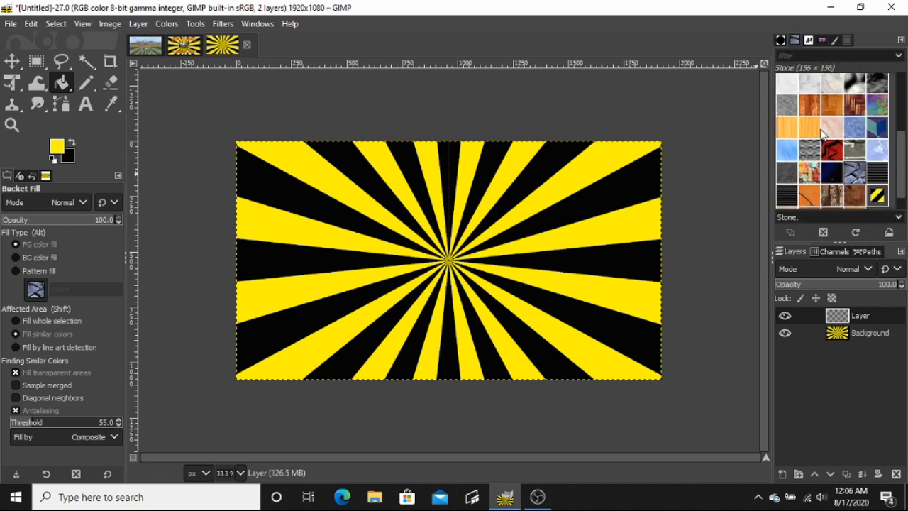
scroll(826, 136, up, 5)
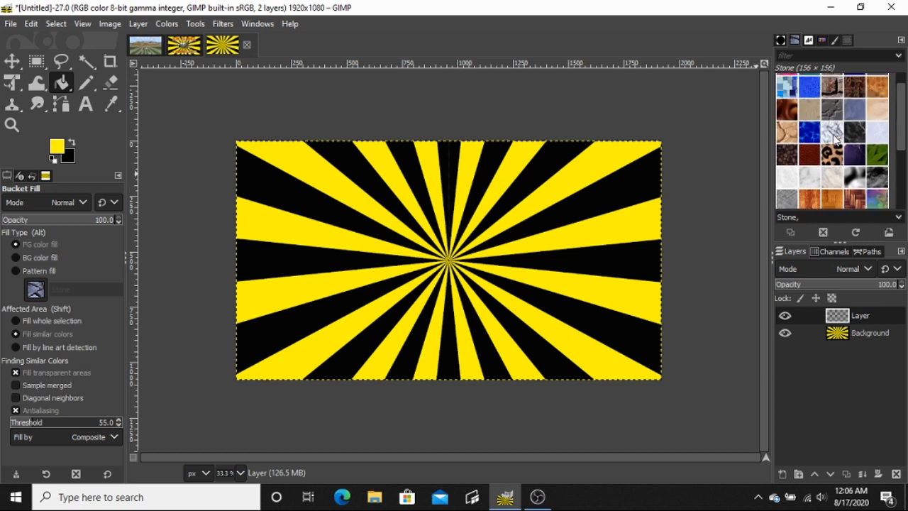
scroll(835, 141, up, 1)
scroll(834, 140, down, 4)
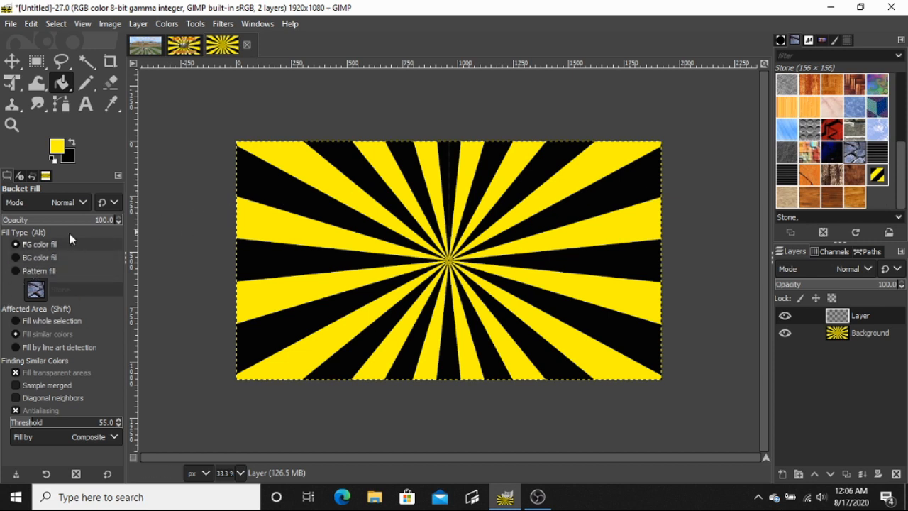
click(12, 271)
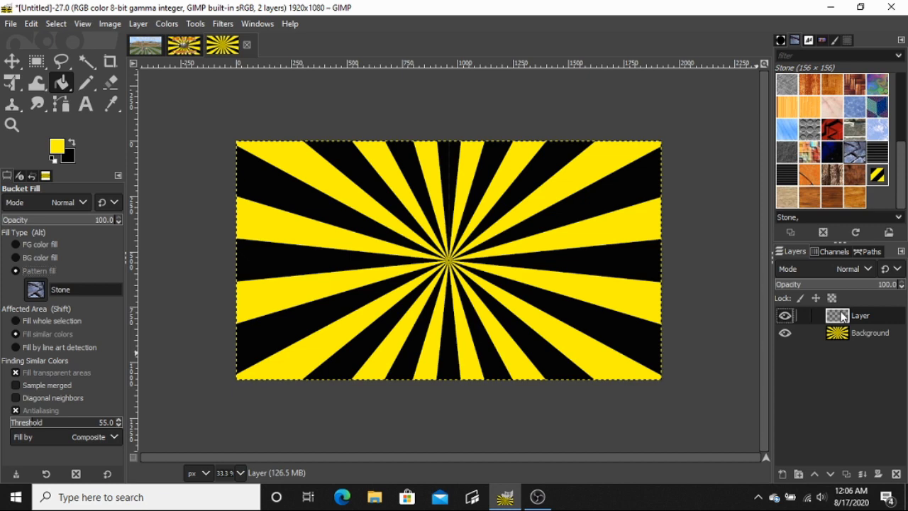
click(365, 203)
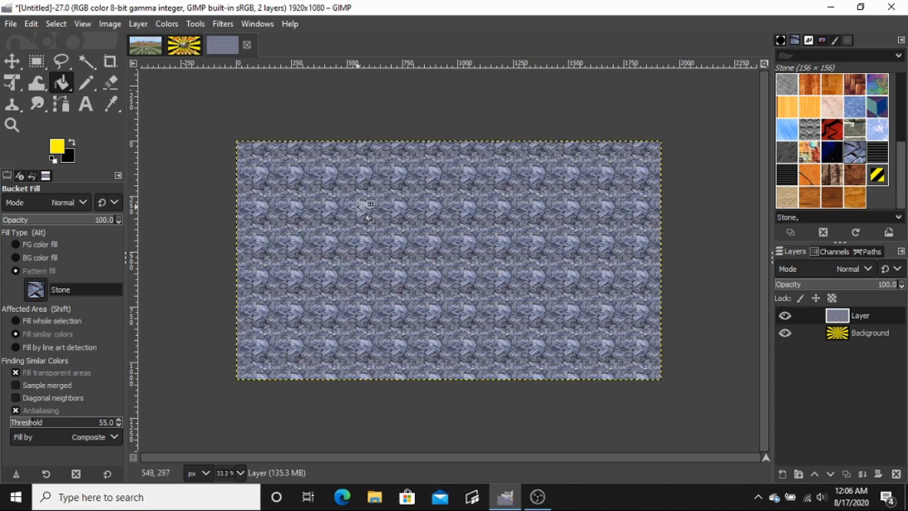
Step: Switch the bucket fill type to foreground color, then recolor the stone layer with Colorize using the yellow fff700
click(15, 244)
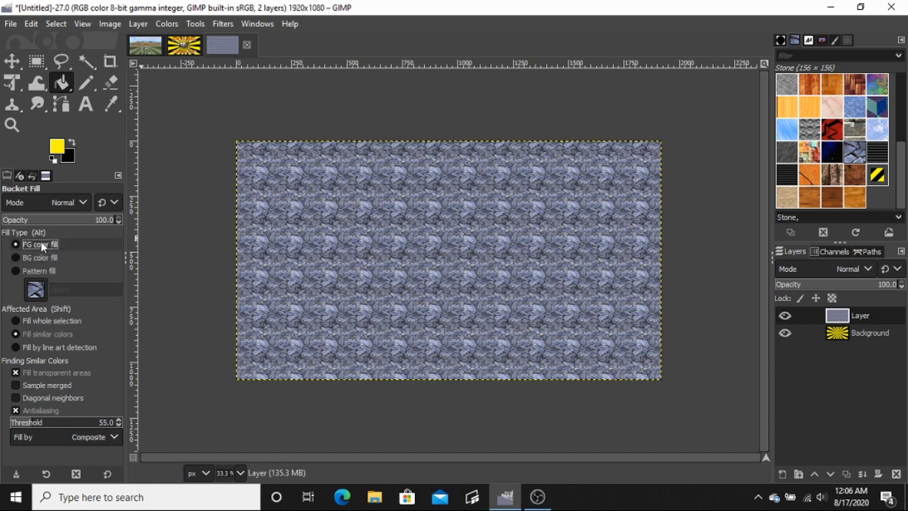
click(167, 23)
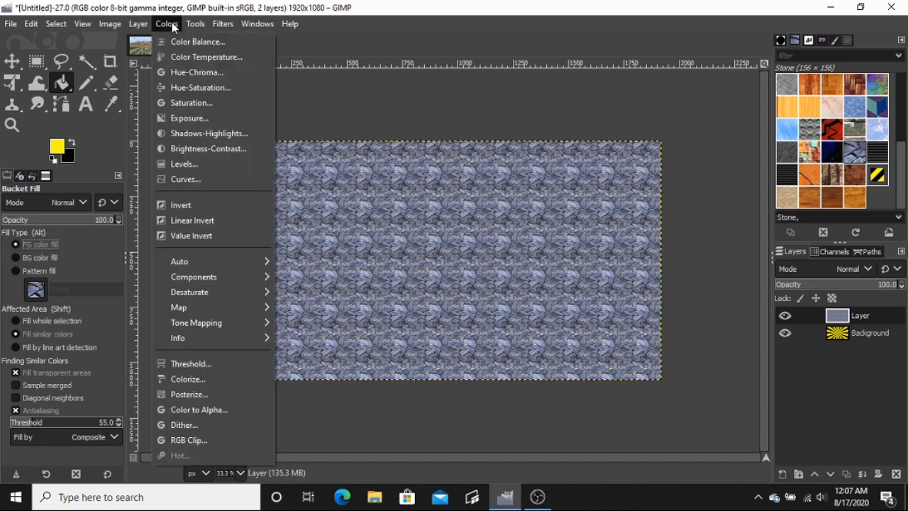
click(192, 376)
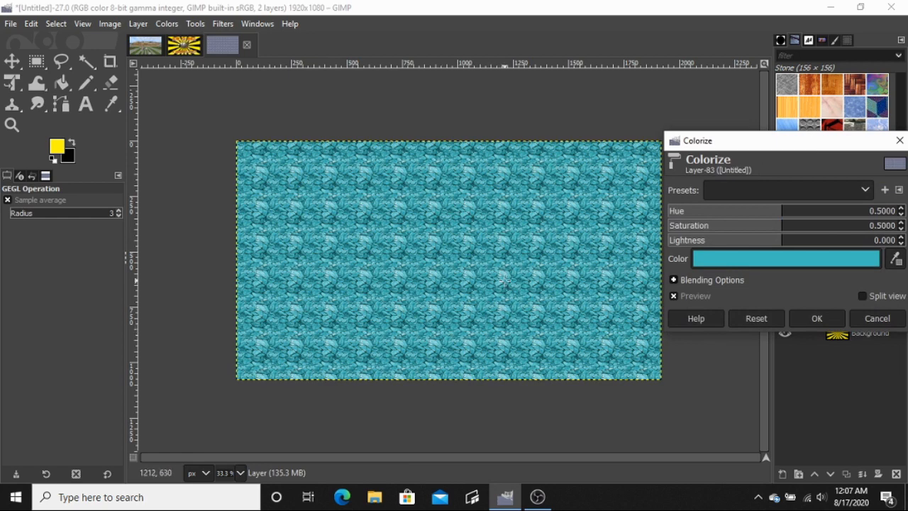
click(758, 259)
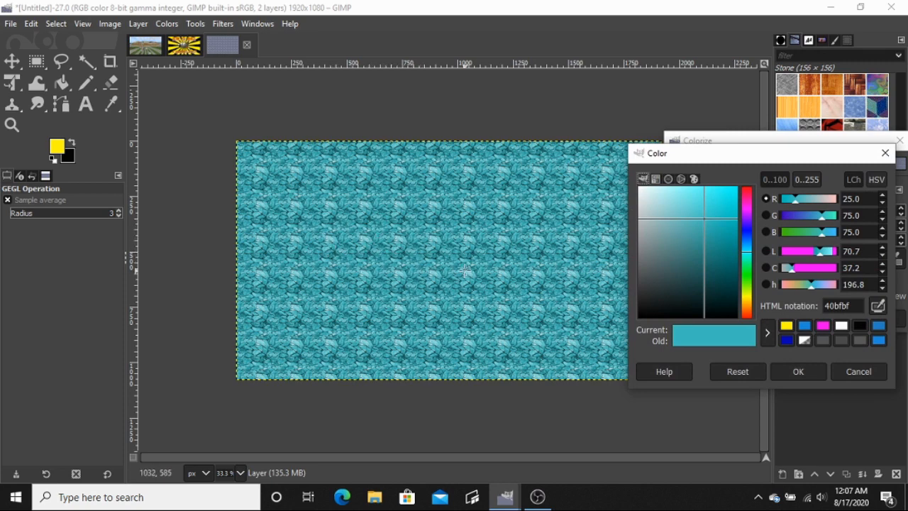
click(785, 326)
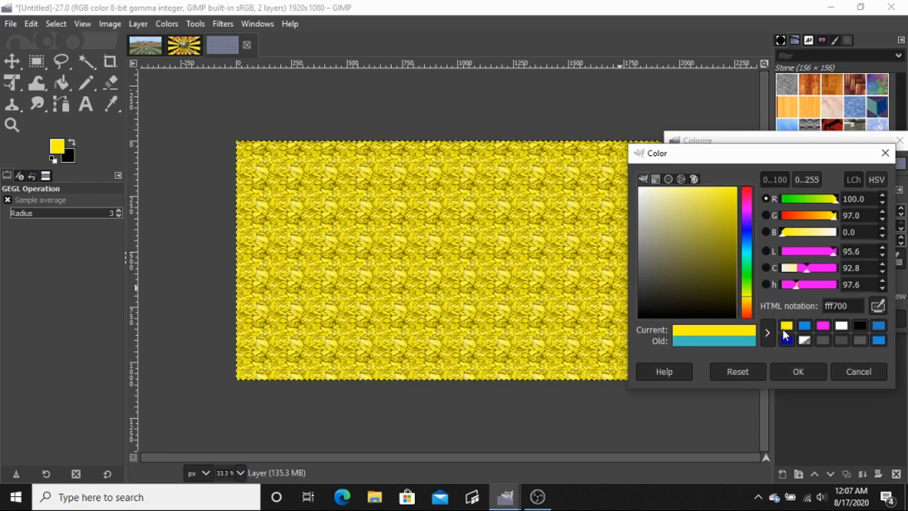
click(795, 370)
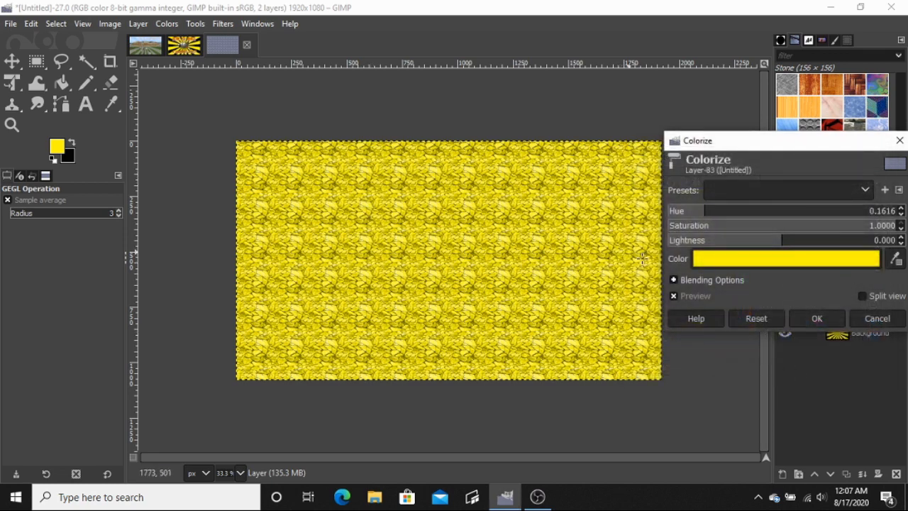
Step: Brighten the yellow stone texture slightly by raising the Colorize lightness, and apply the recoloring
click(902, 239)
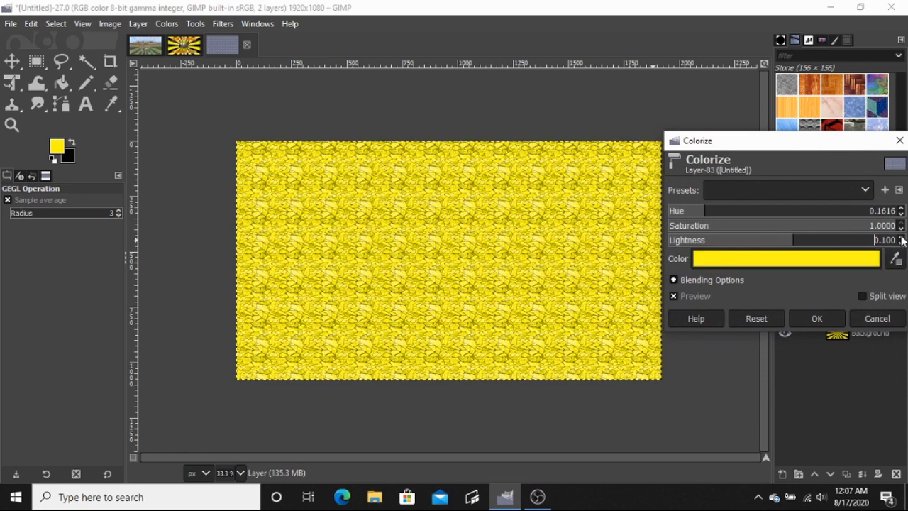
click(901, 238)
click(902, 243)
click(815, 318)
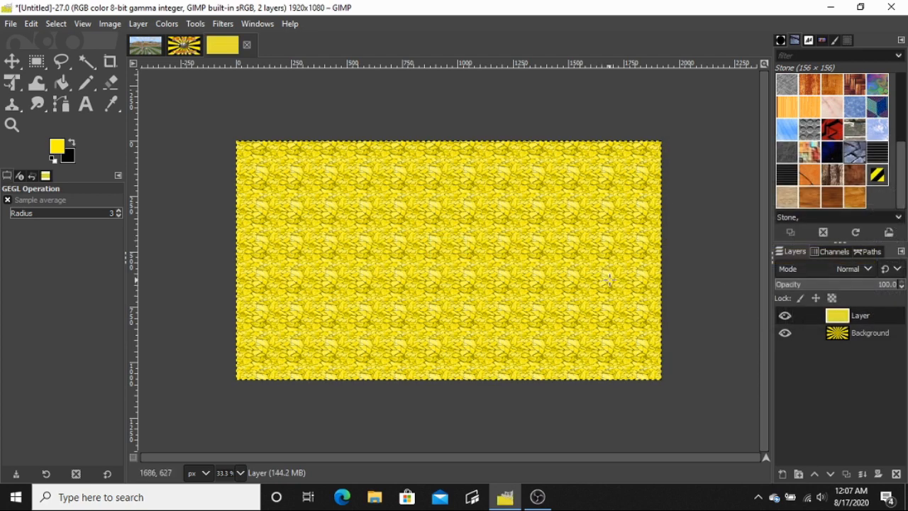
Step: Blend the stone layer into the sunburst with Multiply mode and reduce the layer's opacity to soften the texture
click(851, 272)
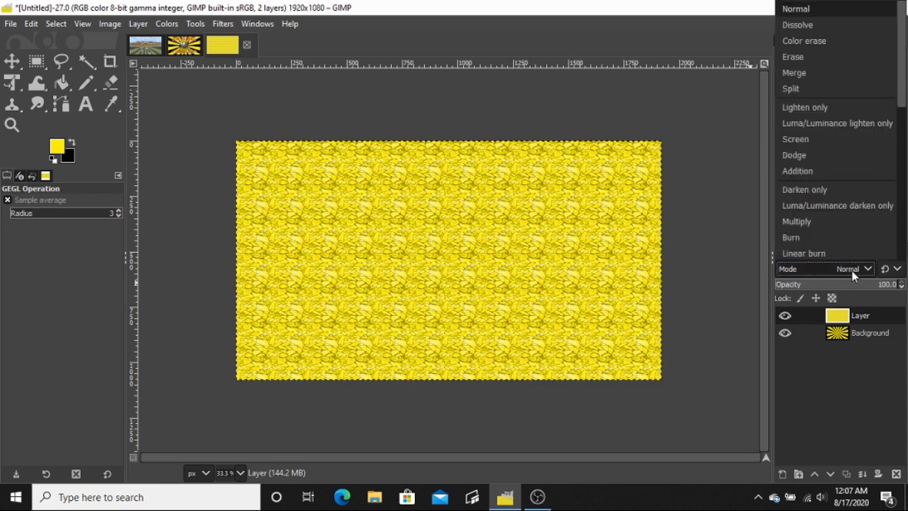
click(814, 221)
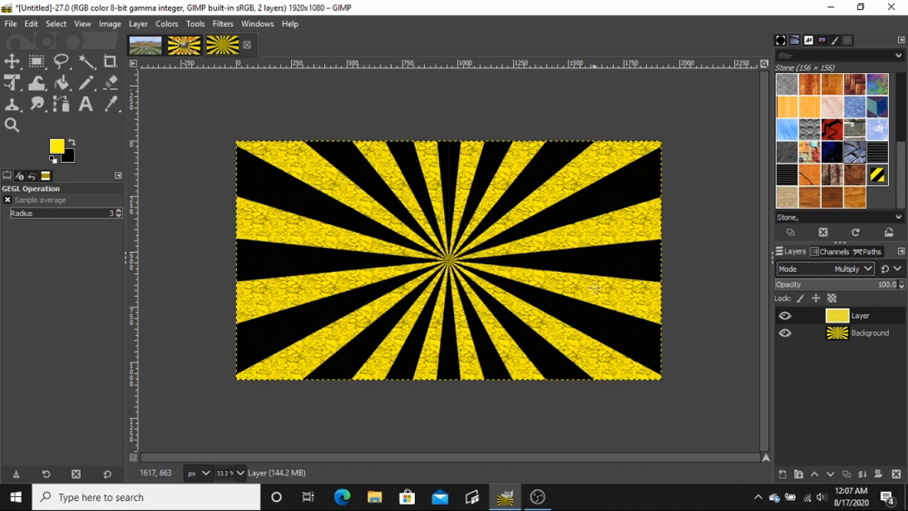
click(902, 288)
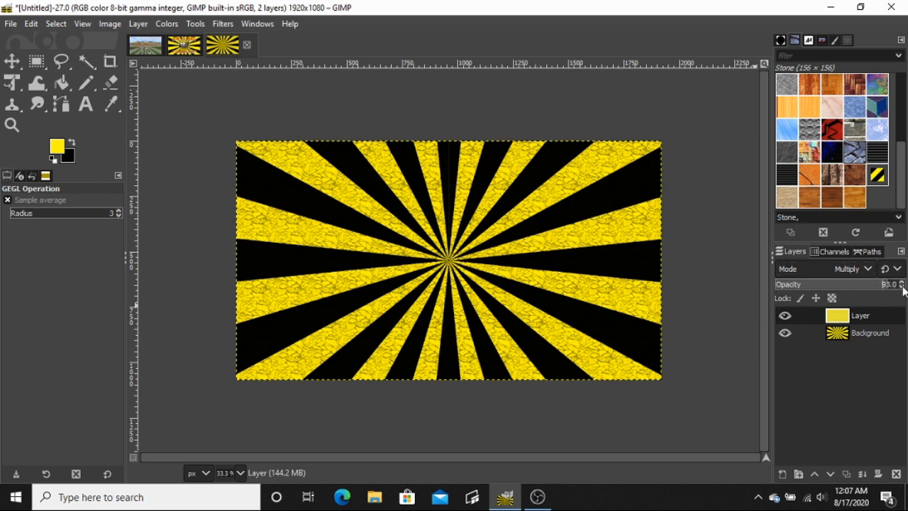
click(902, 288)
click(902, 288)
click(902, 287)
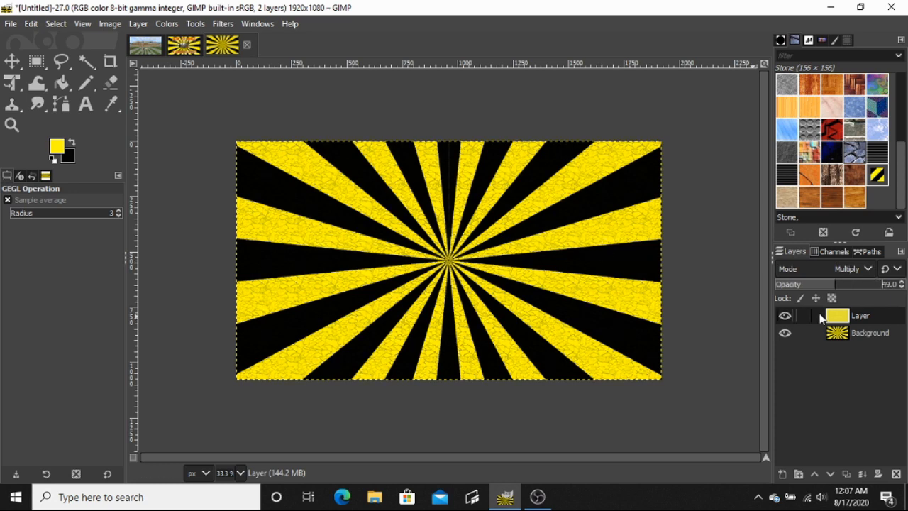
drag(828, 286, 853, 286)
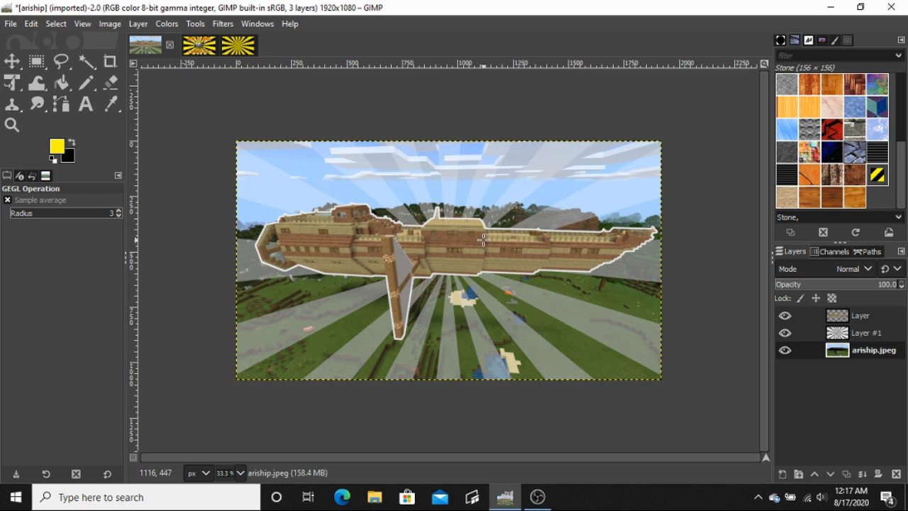
Step: Hide Layer #1 in the airship image and add a transparent 1920 × 1080 px layer above ariship.jpeg
click(785, 333)
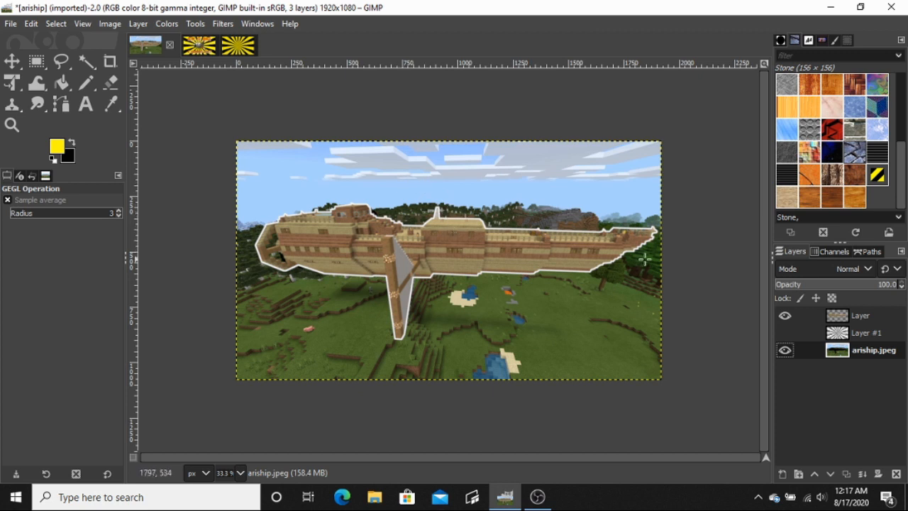
click(138, 24)
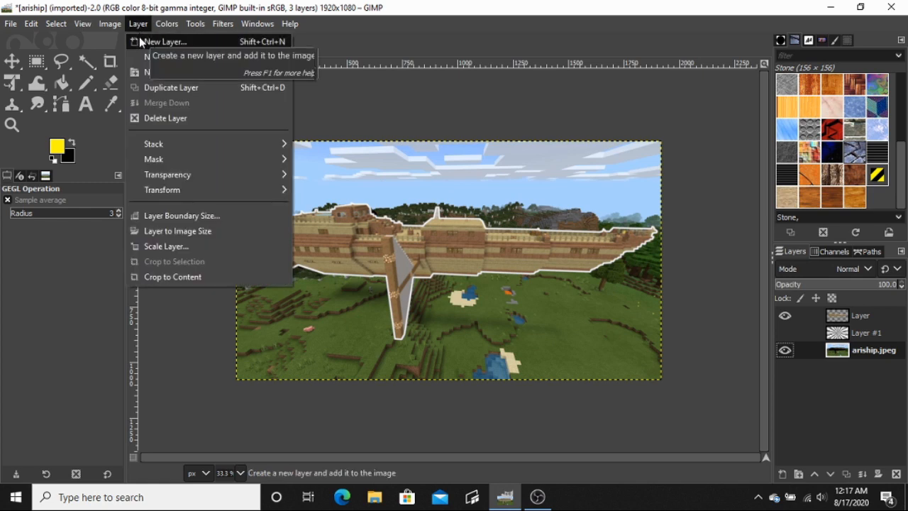
click(142, 42)
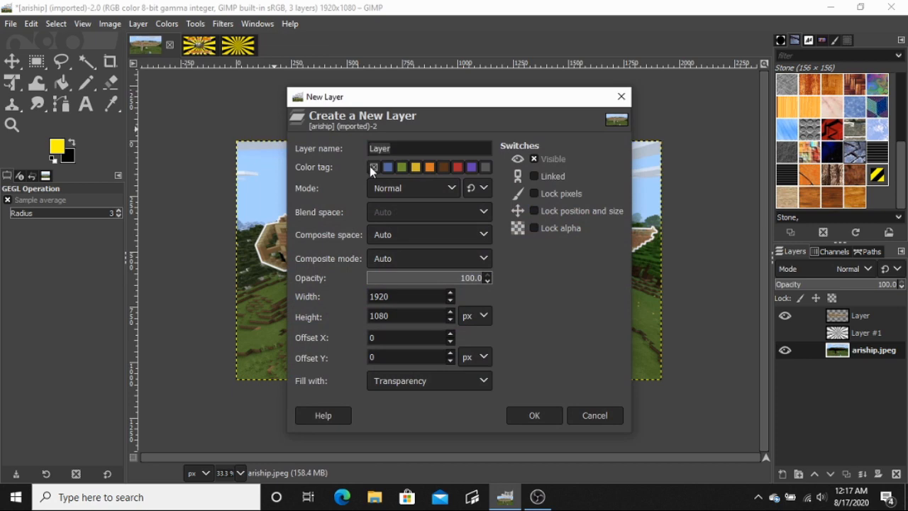
click(544, 415)
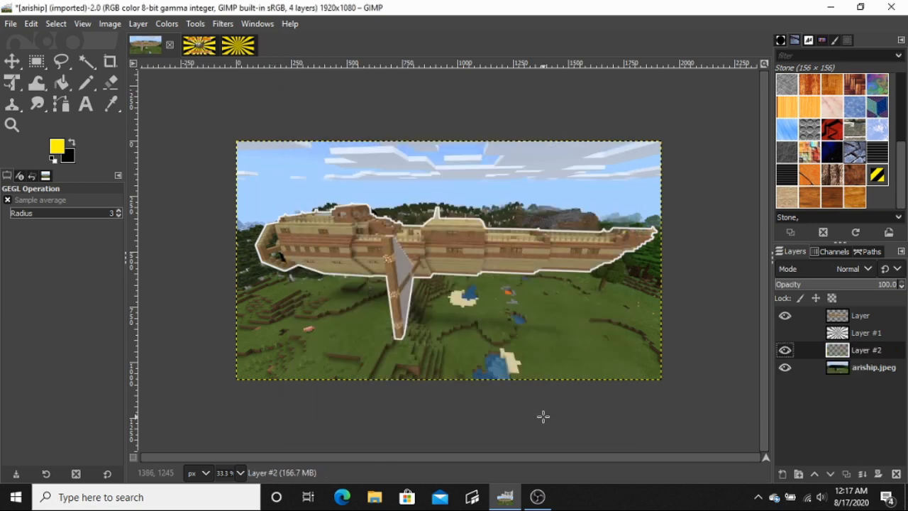
Step: Change the background color to white, fefefe
click(66, 157)
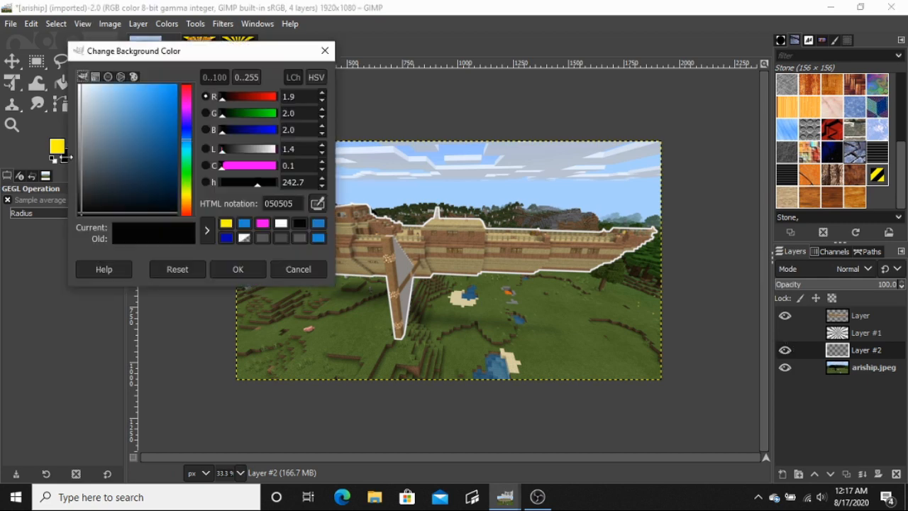
click(284, 221)
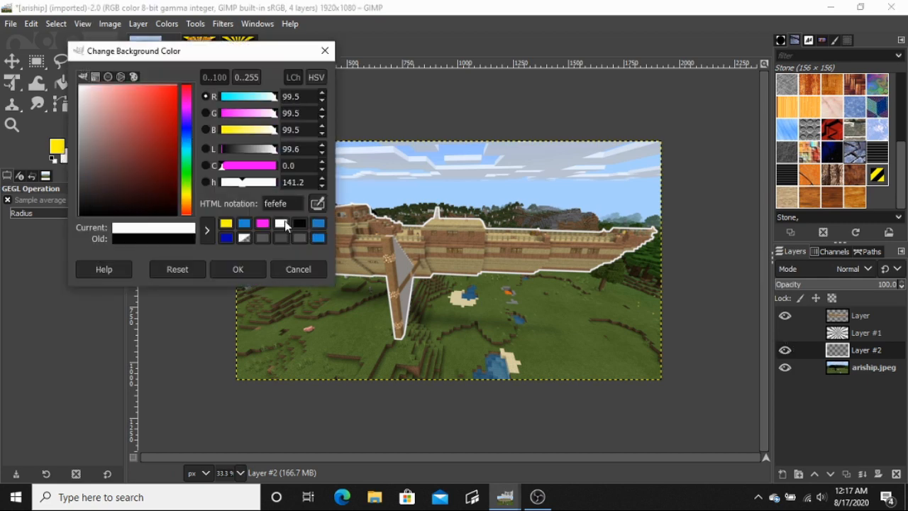
click(231, 267)
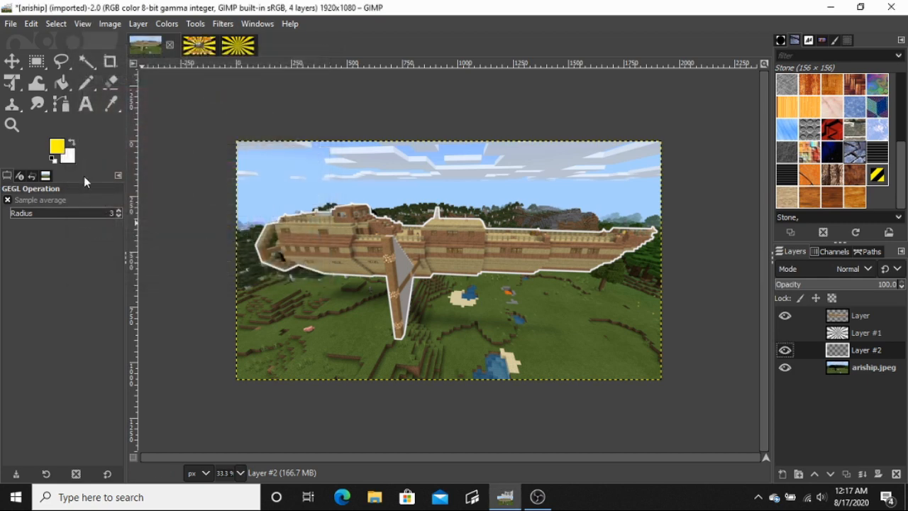
Step: Create white vertical stripes on the new layer using the Blinds filter with displacement 62 and 16 segments
click(291, 24)
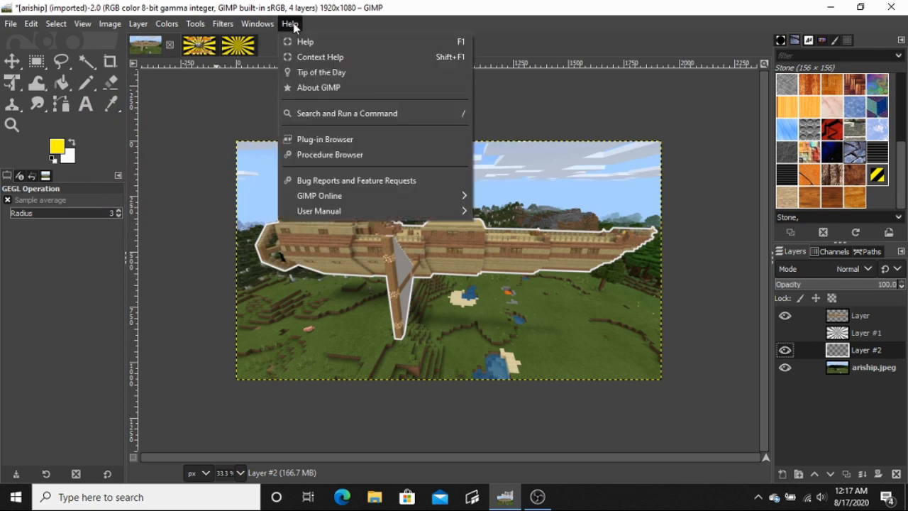
click(317, 113)
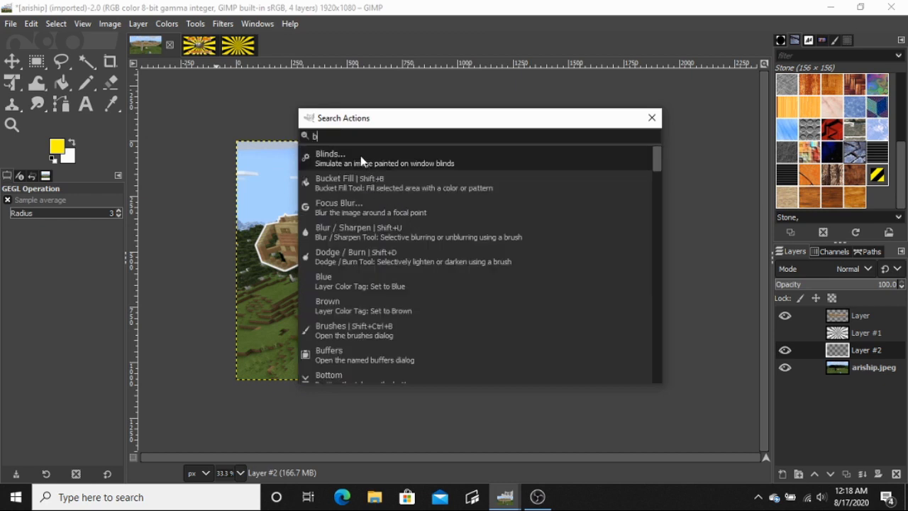
click(360, 155)
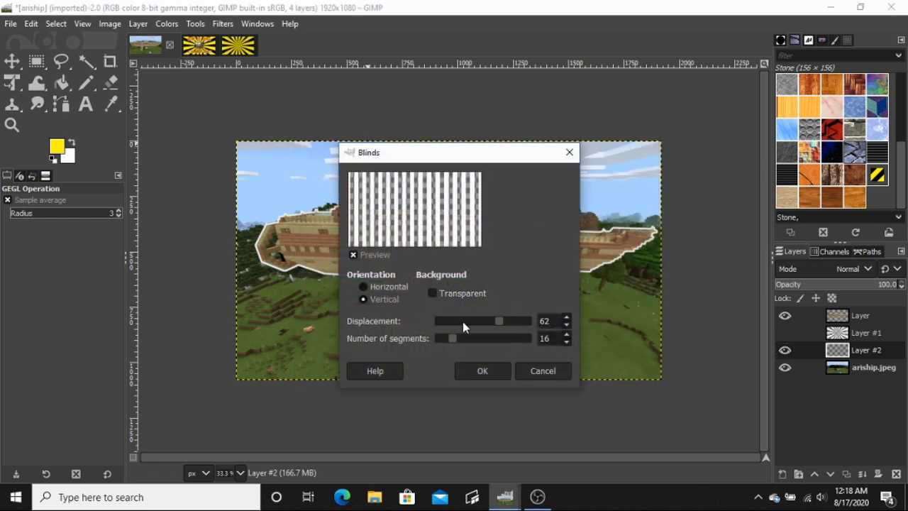
click(496, 368)
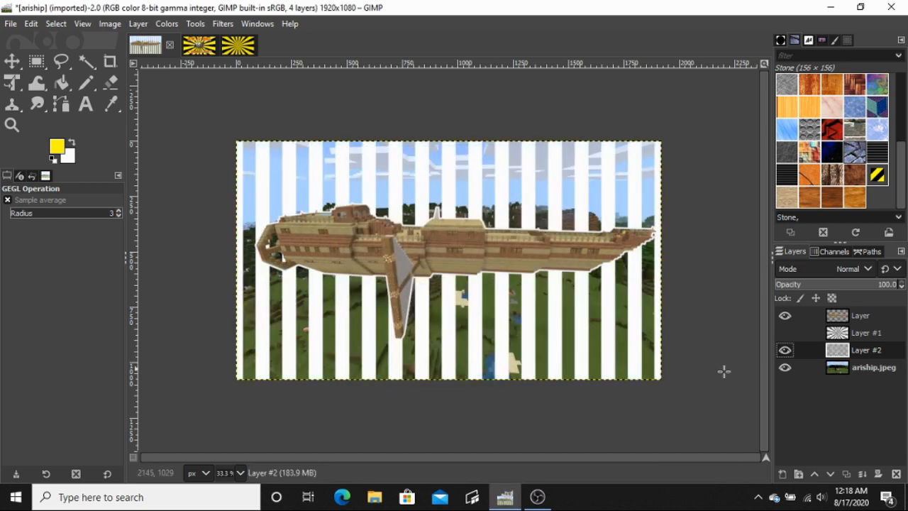
Step: Move the striped layer to the top of the stack and bend it into a full-canvas sunburst using Polar Coordinates with circle depth near 0 percent
drag(839, 353, 838, 316)
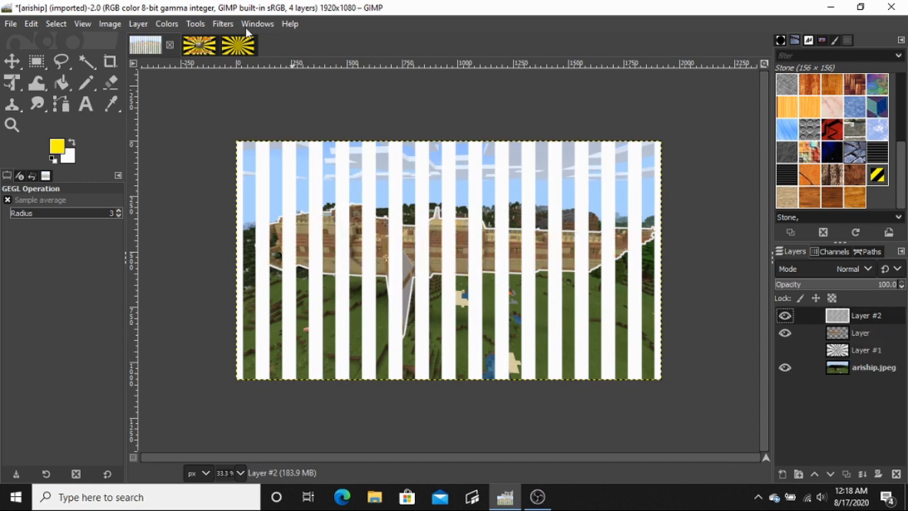
click(223, 25)
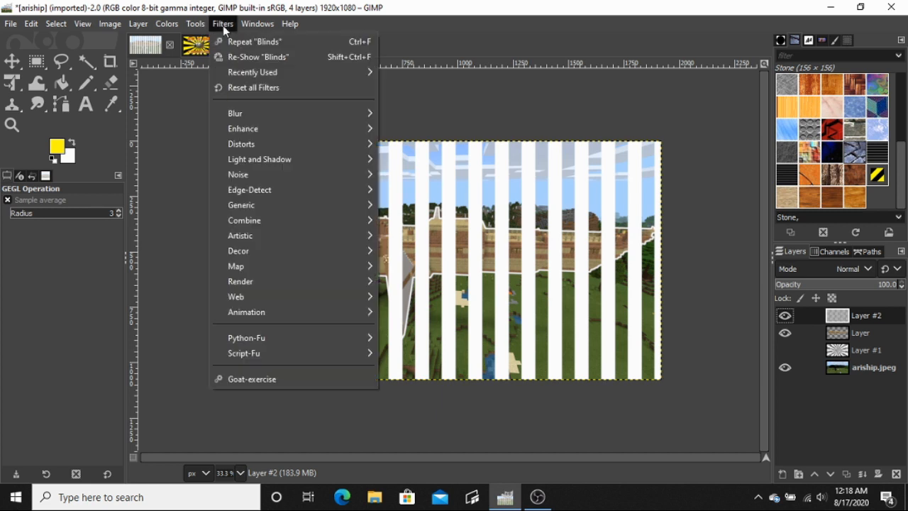
mouse_move(245, 142)
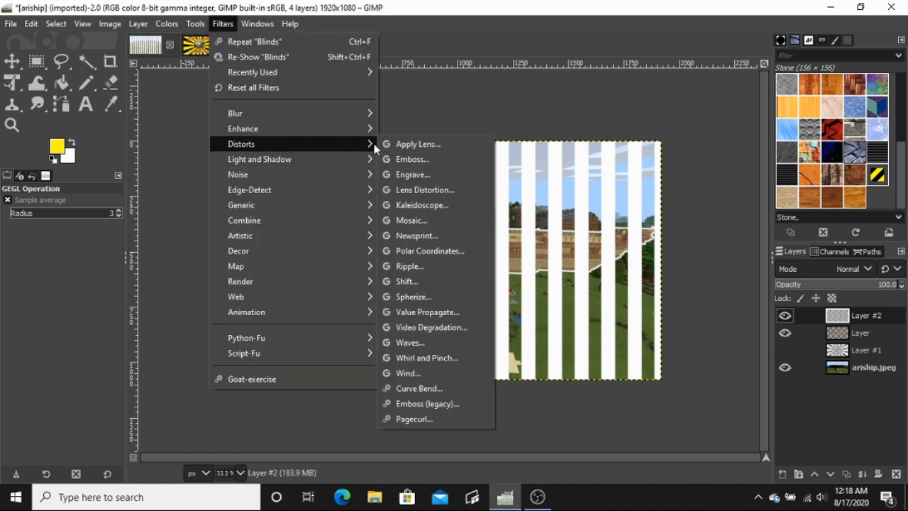
click(429, 250)
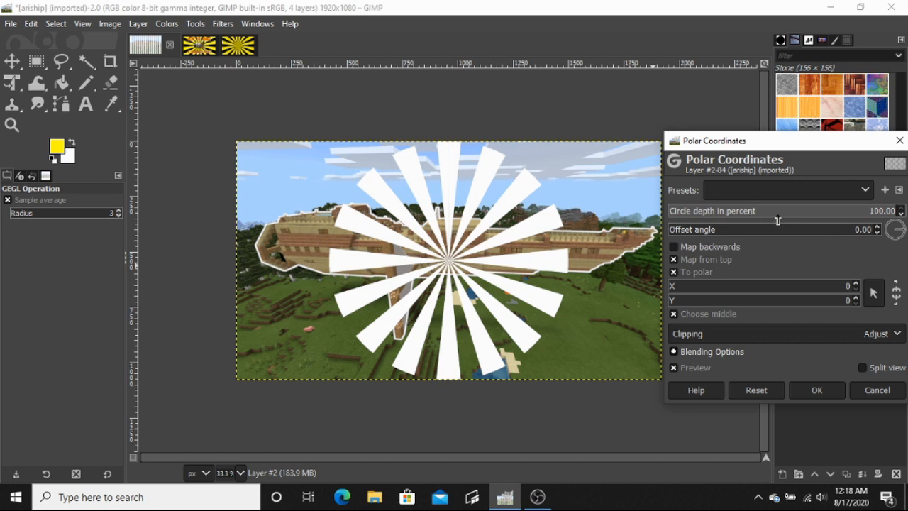
drag(887, 217, 669, 227)
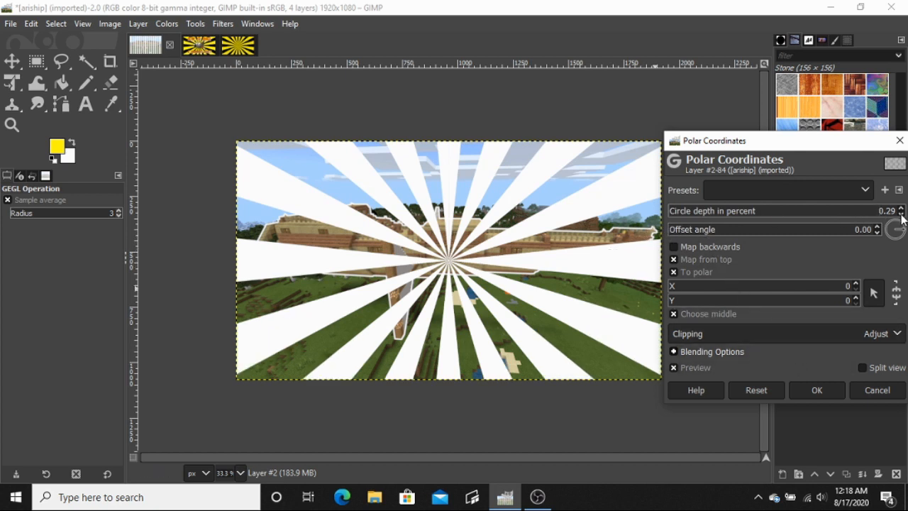
click(802, 395)
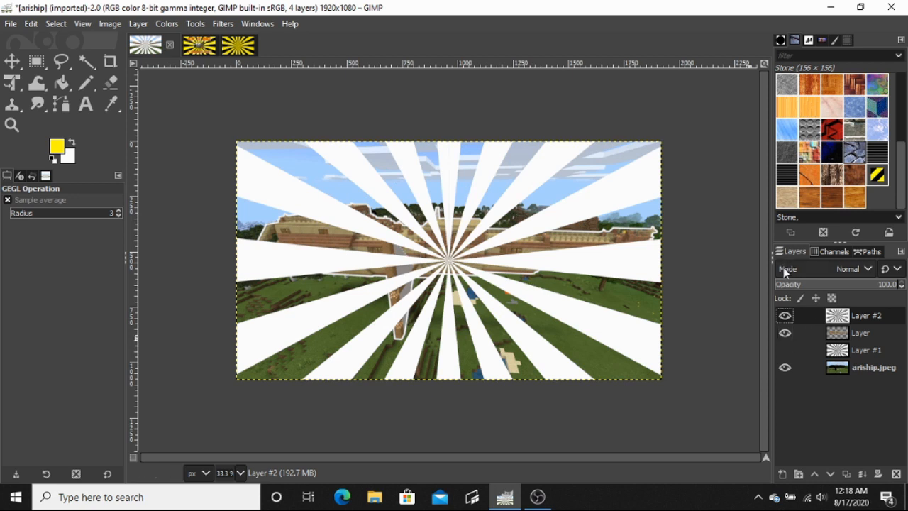
Step: Lower the opacity of the white sunburst on Layer #2 to 12
click(900, 287)
click(901, 288)
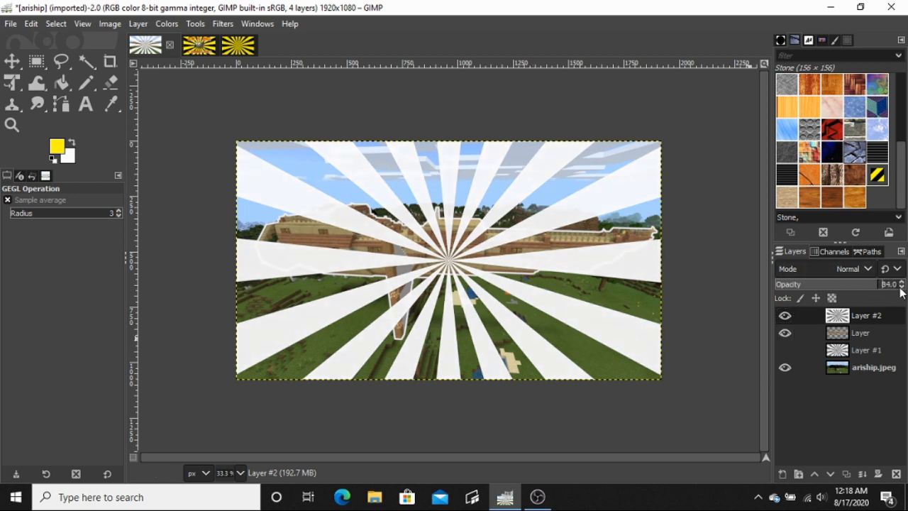
click(903, 288)
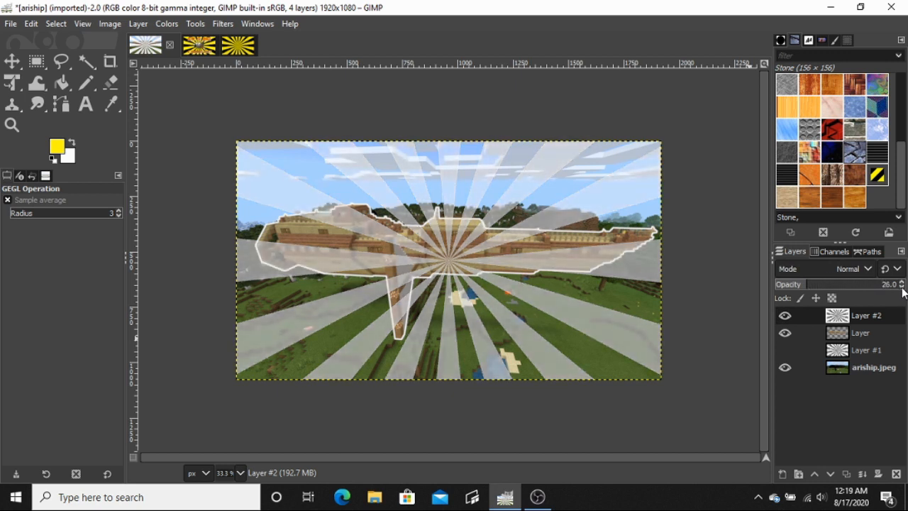
click(902, 288)
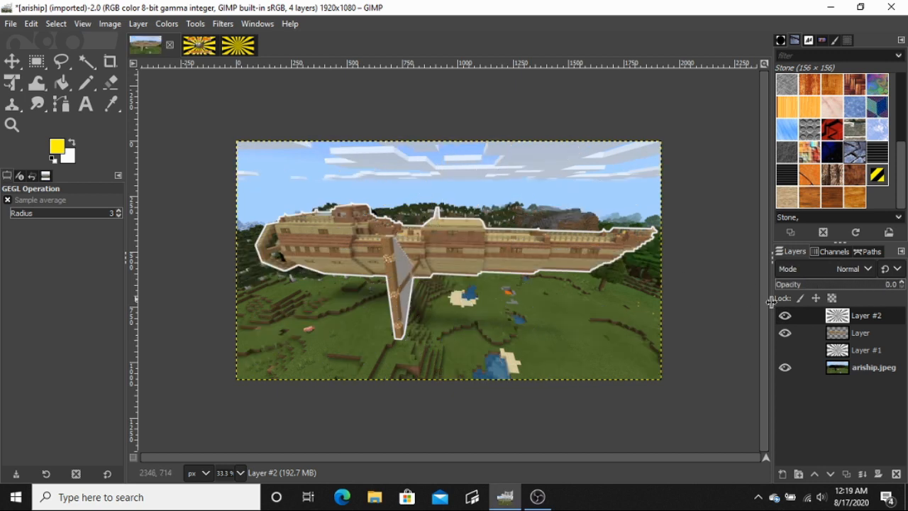
click(903, 283)
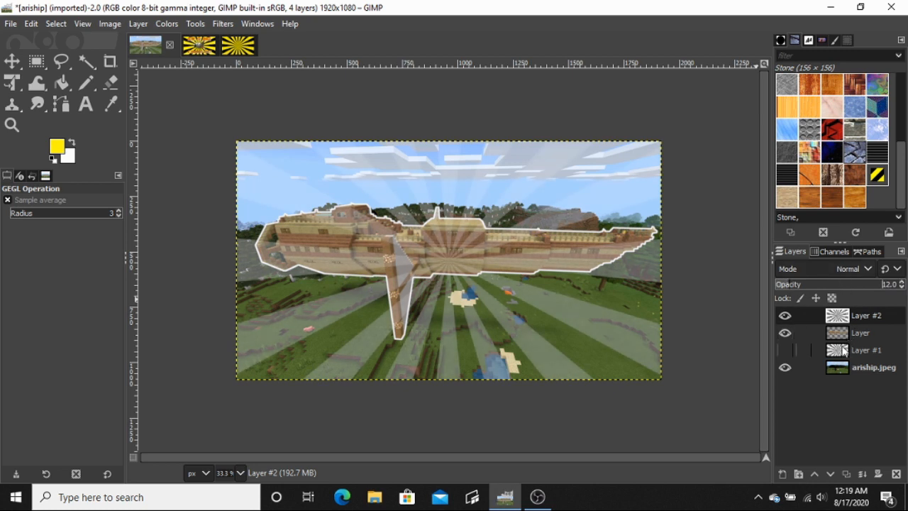
Step: Move Layer #2 beneath the cut-out airship layer and readjust the sunburst's opacity
click(842, 321)
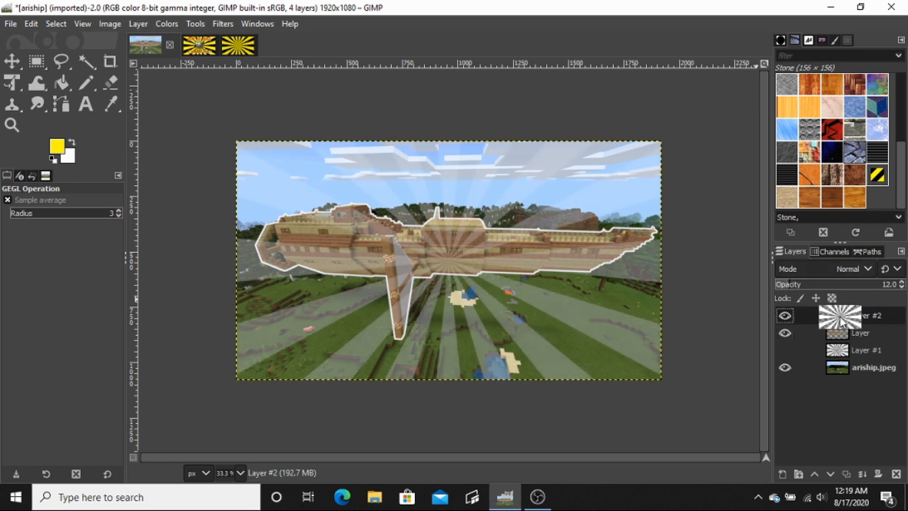
drag(841, 321, 834, 341)
mouse_move(834, 341)
mouse_down()
mouse_move(840, 370)
mouse_move(839, 349)
mouse_up()
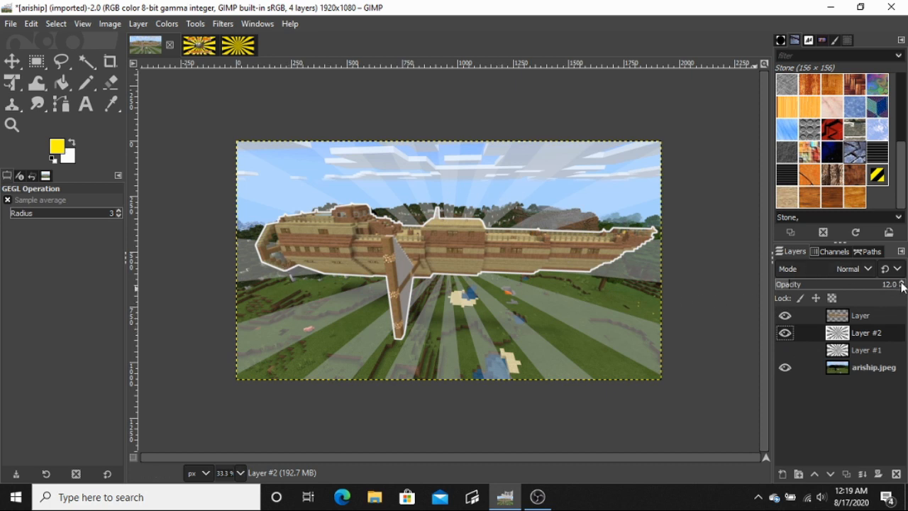
double_click(902, 283)
drag(901, 283, 902, 291)
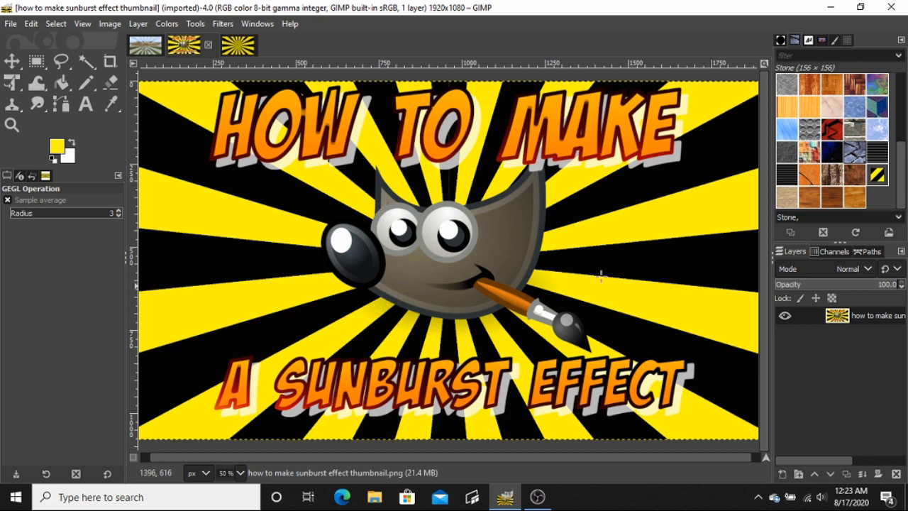
Step: Review the finished stone-textured yellow and black sunburst image and return to the airship image
click(246, 51)
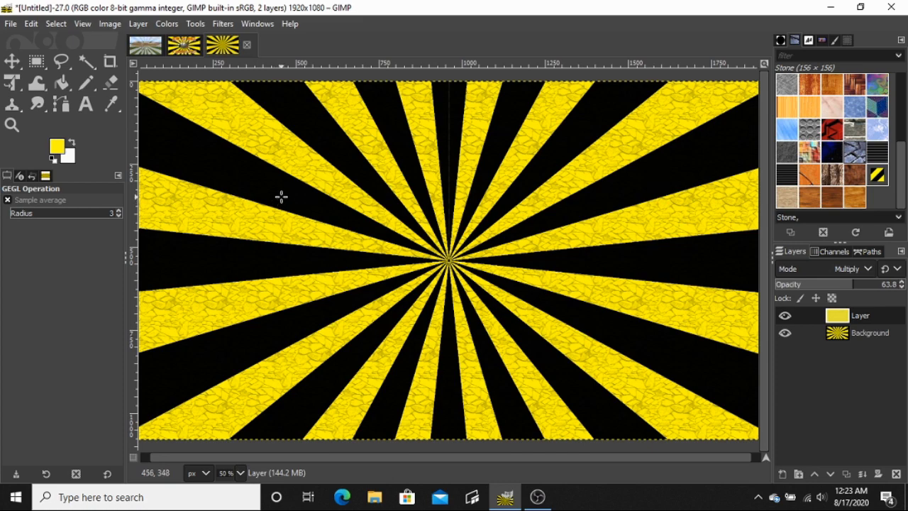
click(159, 52)
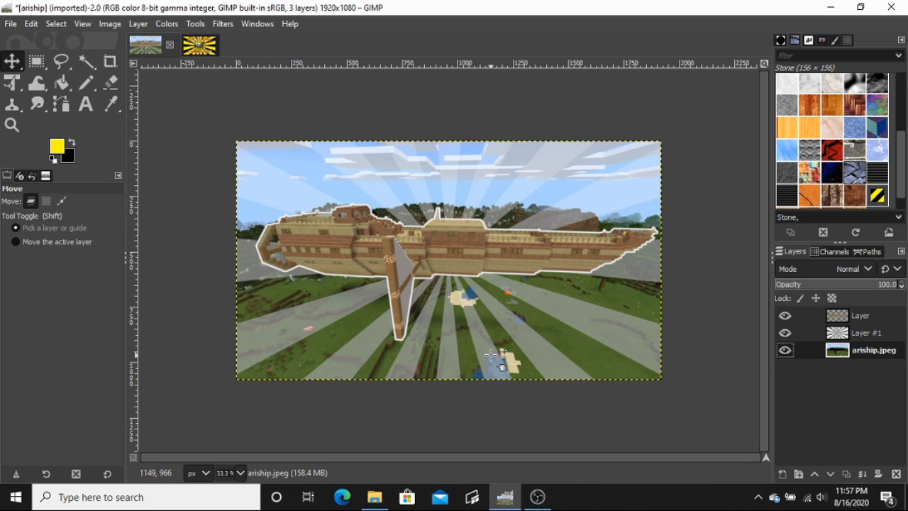
Step: Hide ariship.jpeg and Layer #1, and shift the cut-out airship slightly left and down on the canvas
click(785, 351)
click(785, 333)
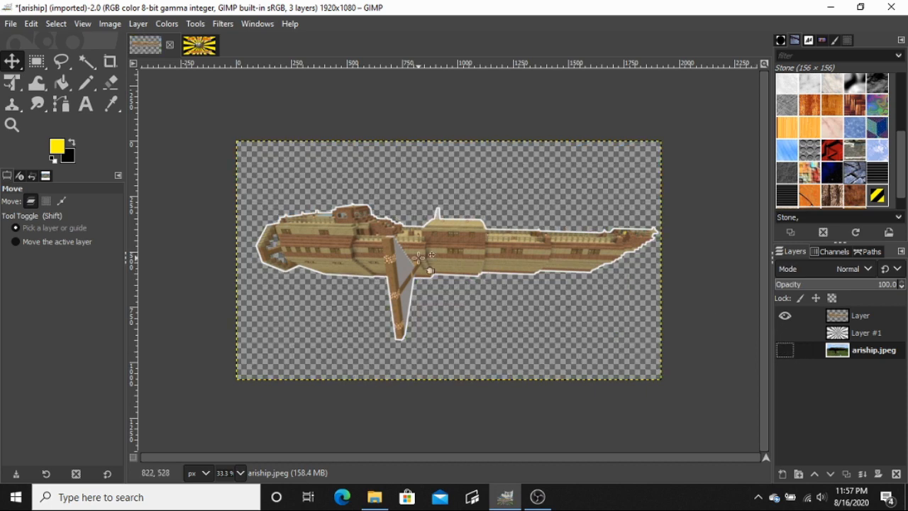
drag(448, 258, 427, 264)
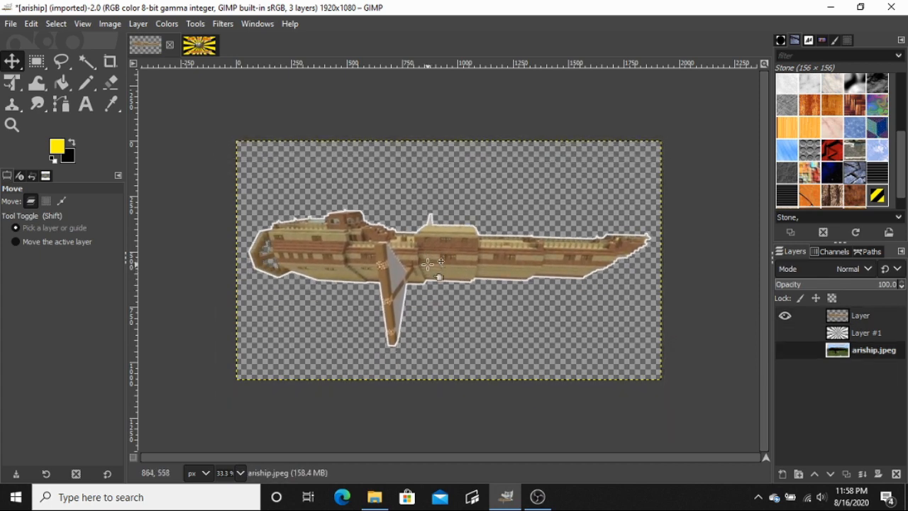